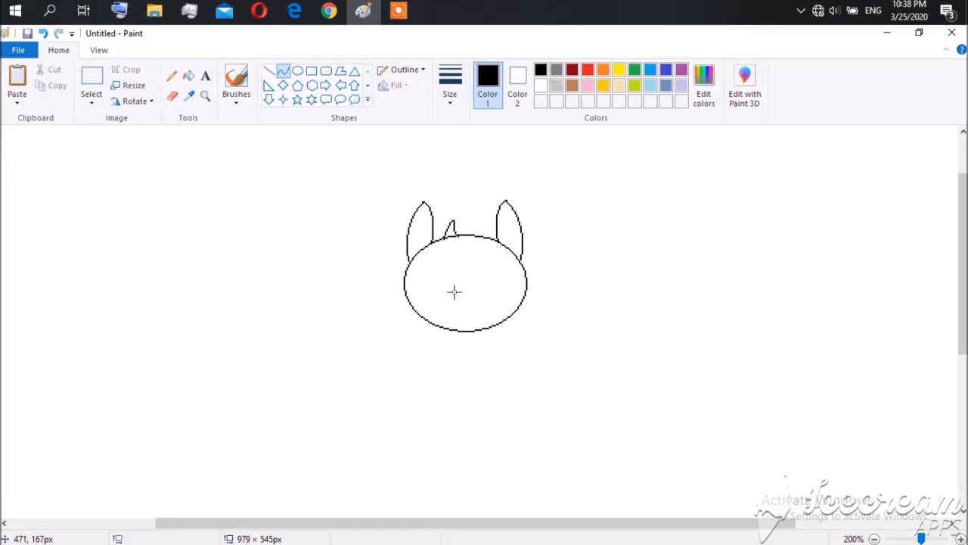
Copy the small horn on top of the head and place a mirrored copy beside the right ear
click(92, 83)
drag(433, 212, 465, 248)
key(ctrl+c)
key(ctrl+v)
drag(15, 155, 477, 230)
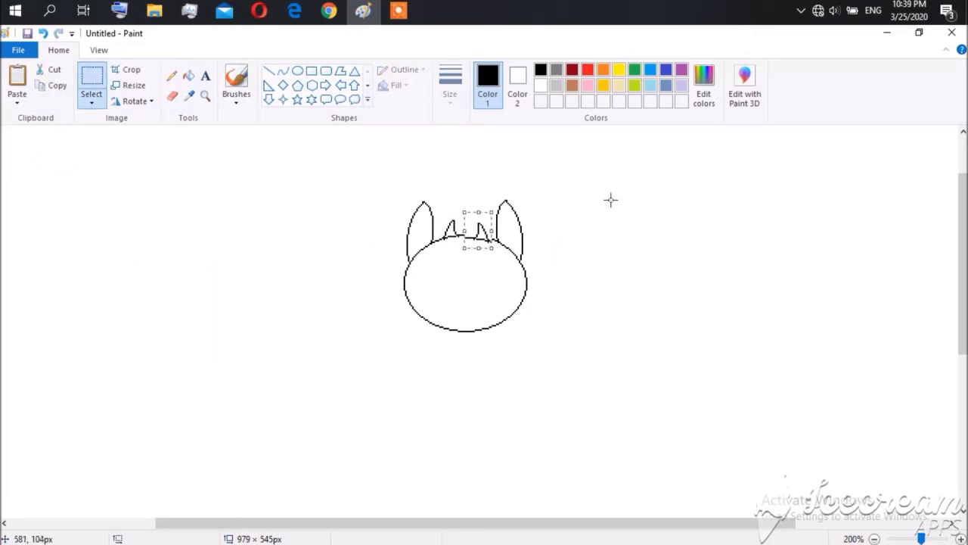
click(610, 199)
Draw two rounded fins on the left side of the head and place a horizontally flipped copy on the right side
click(283, 71)
mouse_move(402, 281)
mouse_down()
mouse_move(371, 273)
mouse_move(405, 296)
mouse_up()
click(91, 83)
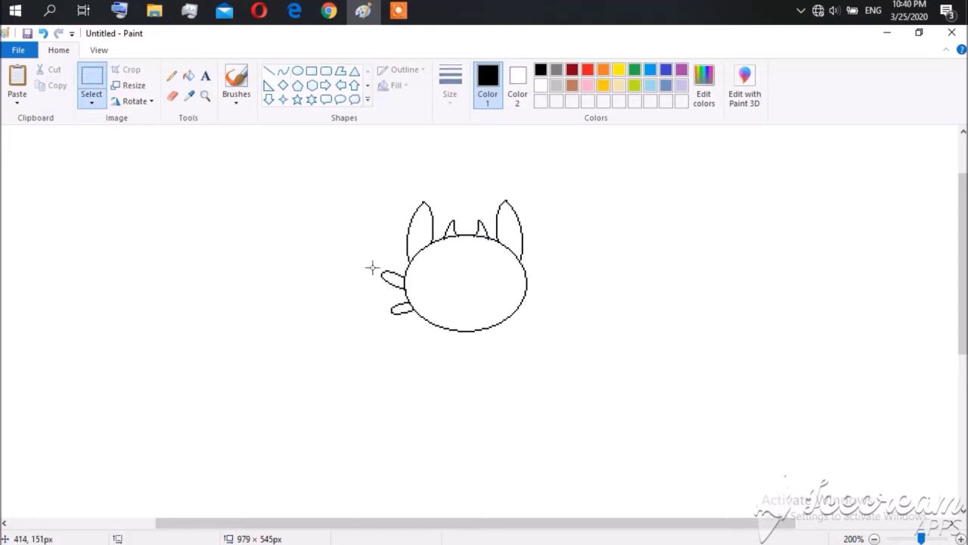
drag(371, 268, 415, 318)
key(ctrl+c)
key(ctrl+v)
right_click(30, 156)
click(167, 345)
drag(19, 151, 535, 287)
click(629, 324)
Draw a column of four small ovals down the forehead, the left eye with its pupil, and the nose
click(283, 70)
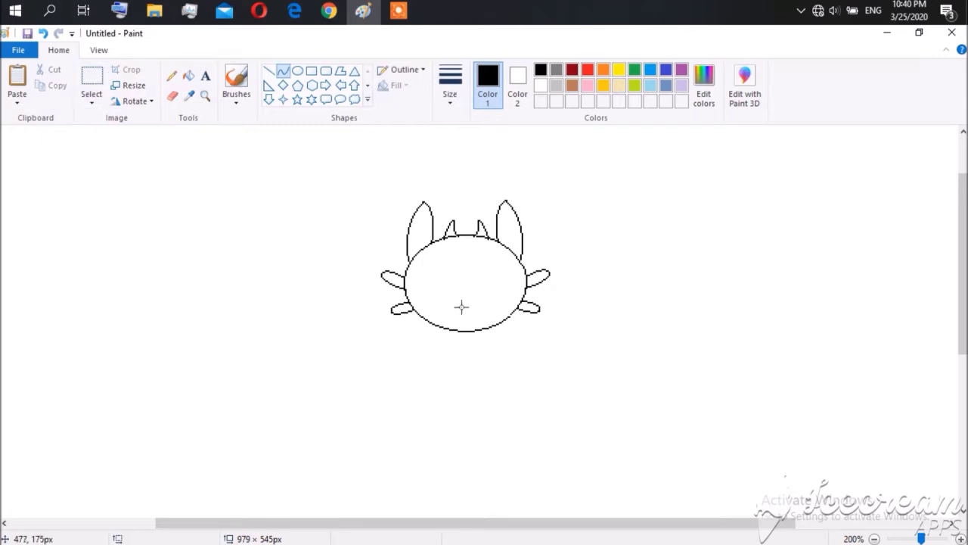
click(297, 70)
mouse_move(463, 239)
mouse_down()
mouse_move(473, 321)
mouse_move(422, 280)
mouse_move(453, 313)
mouse_move(424, 306)
mouse_move(422, 278)
mouse_move(432, 294)
mouse_move(410, 291)
mouse_move(435, 313)
mouse_move(427, 303)
mouse_move(442, 304)
mouse_move(421, 279)
mouse_up()
click(283, 71)
mouse_move(463, 315)
mouse_down()
mouse_move(468, 310)
mouse_move(444, 280)
mouse_move(451, 321)
mouse_up()
Copy the left eye and place a mirrored copy on the right half of the face
click(173, 96)
click(91, 83)
key(ctrl+c)
key(ctrl+v)
drag(28, 153, 494, 288)
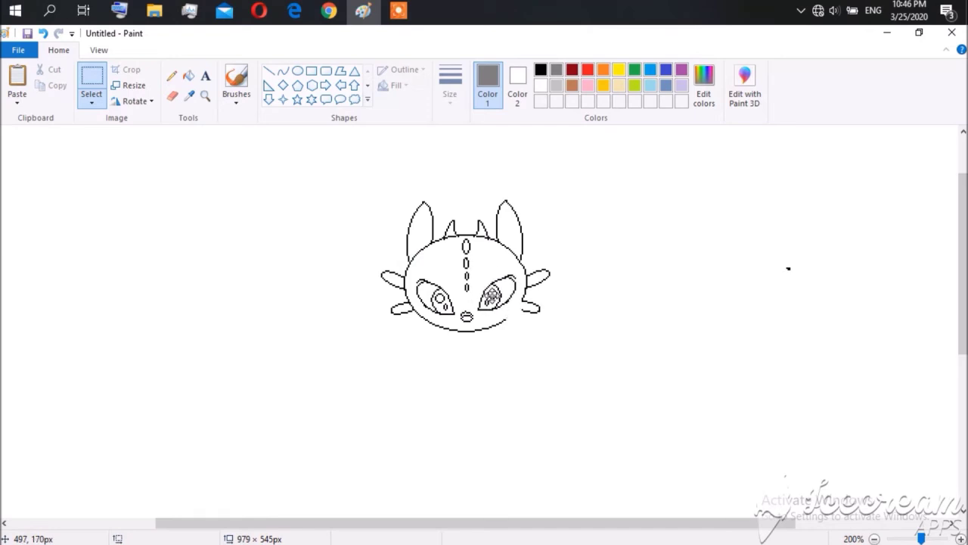
Draw the left neck curve below the head and try a curved front leg outline under it
click(283, 70)
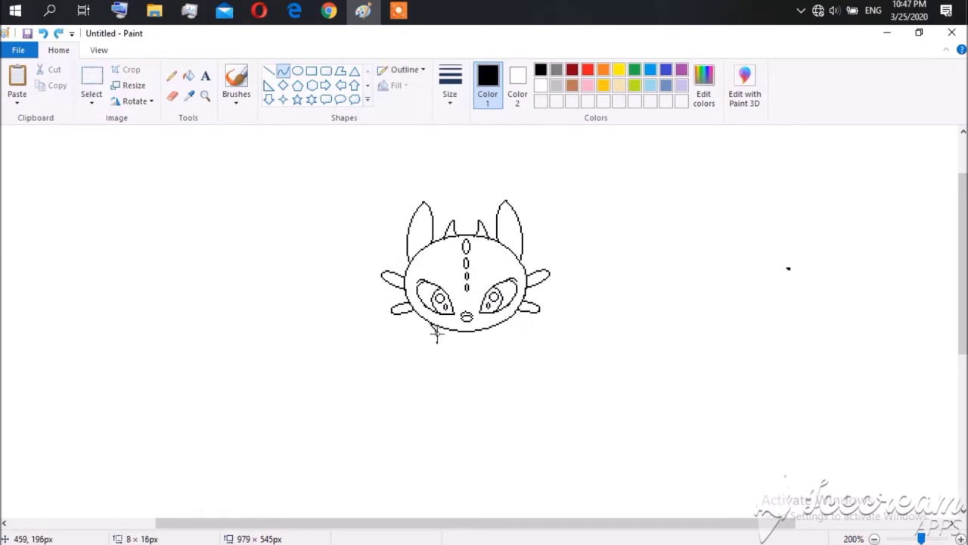
mouse_move(437, 335)
mouse_down()
mouse_move(441, 414)
mouse_move(419, 379)
mouse_move(422, 396)
mouse_up()
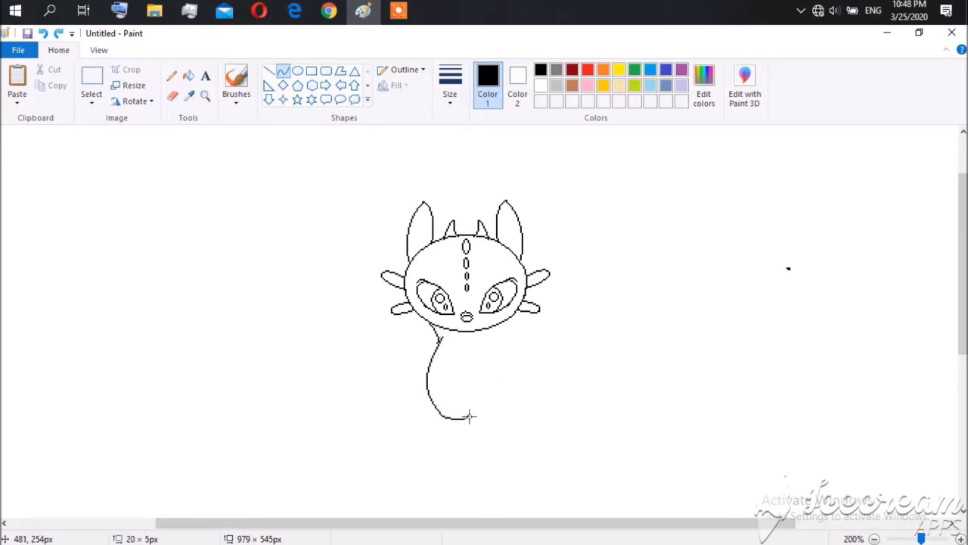
mouse_move(469, 416)
mouse_down()
mouse_move(451, 371)
mouse_move(467, 407)
mouse_up()
drag(428, 372, 408, 391)
key(ctrl+z)
Draw a longer front leg with a flat foot and a curved inner edge
drag(442, 432, 463, 424)
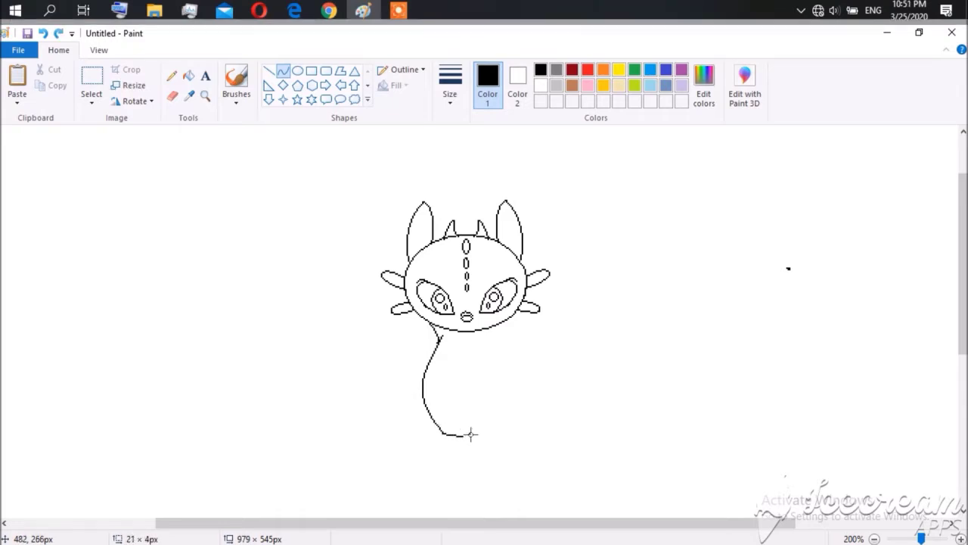
mouse_move(454, 374)
mouse_down()
mouse_move(467, 435)
mouse_move(458, 387)
mouse_up()
drag(468, 423, 471, 422)
Draw the back leg and foot behind the left side of the front leg
click(418, 388)
drag(421, 387, 409, 425)
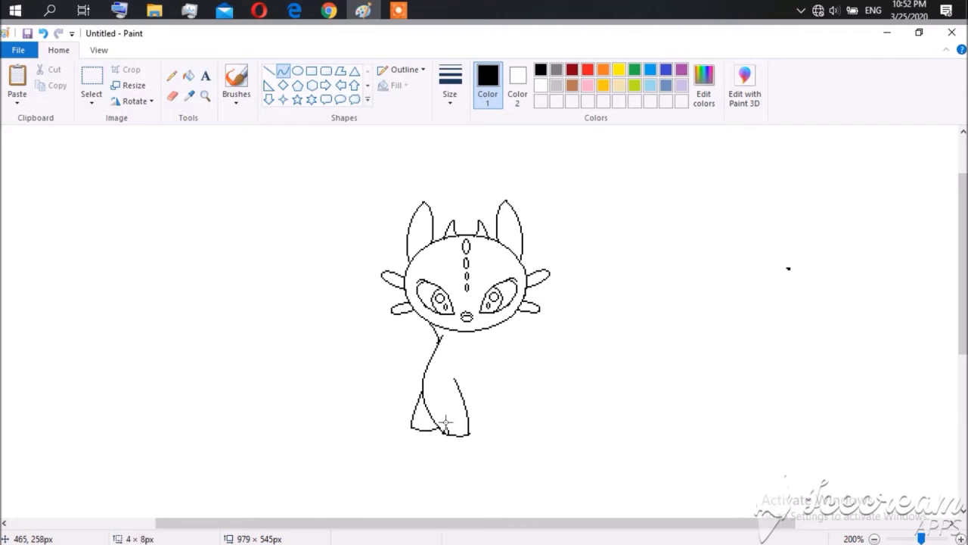
drag(438, 415, 446, 431)
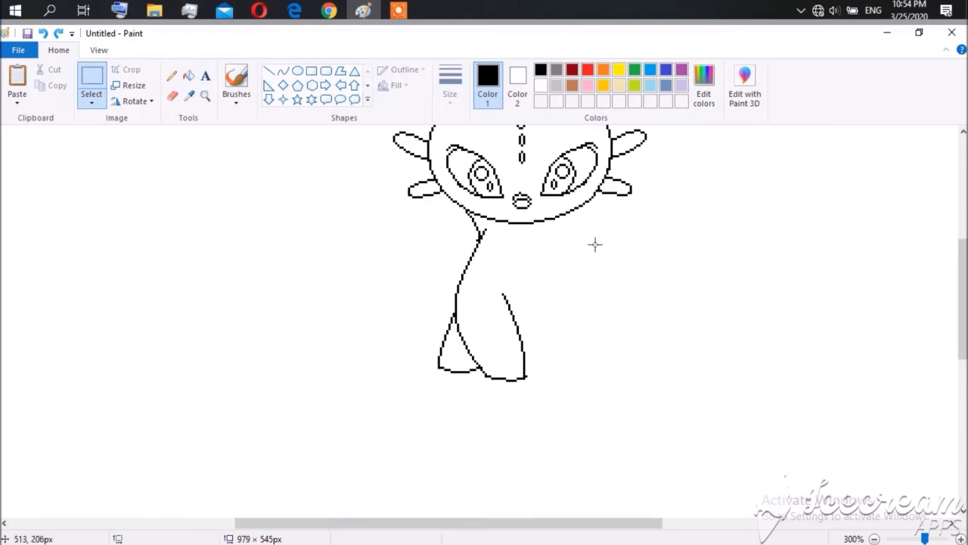
Draw three toes on the front foot and a column of four small circles along the leg's outer edge
drag(486, 371, 514, 378)
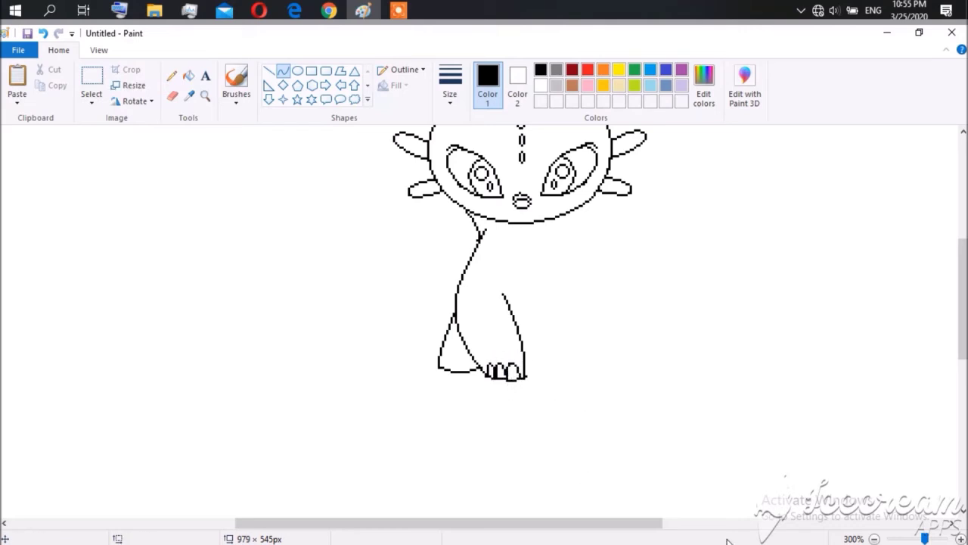
click(297, 71)
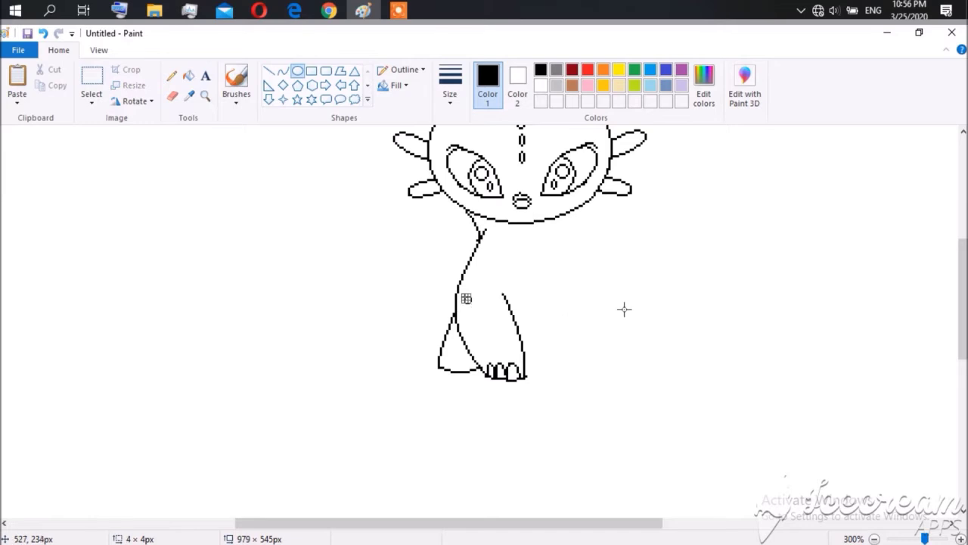
scroll(447, 290, right, 1)
drag(444, 311, 459, 342)
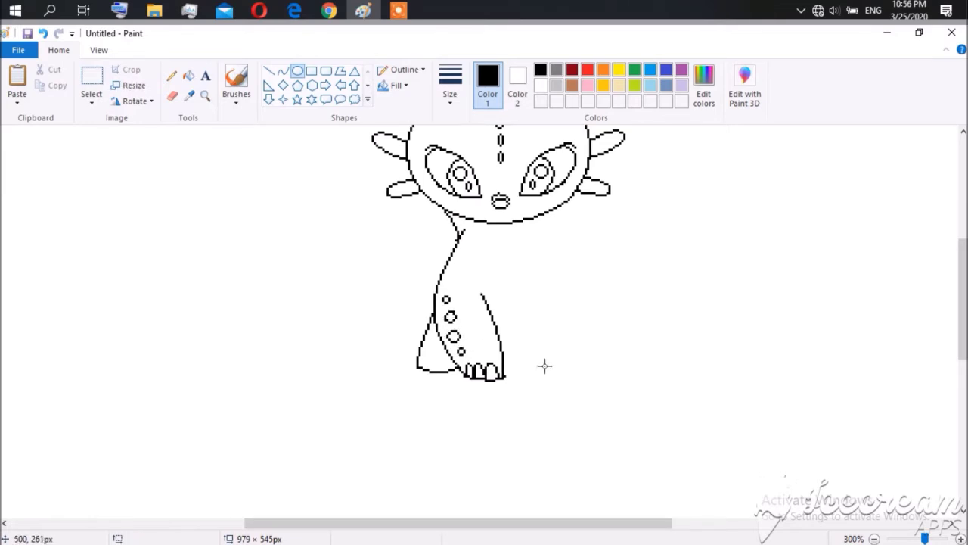
key(alt+h)
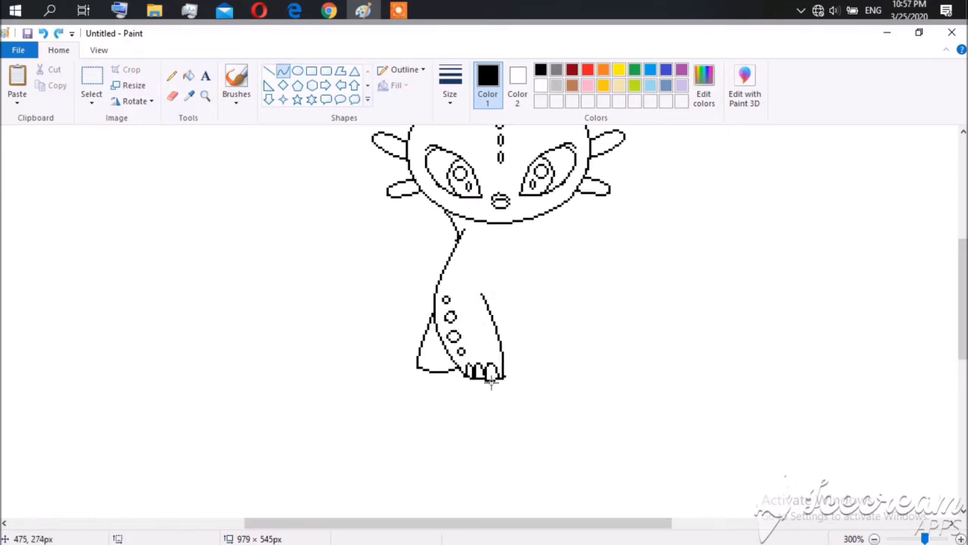
Draw a small bat wing with a scalloped lower edge and ribs beside the left shoulder
drag(402, 215, 457, 246)
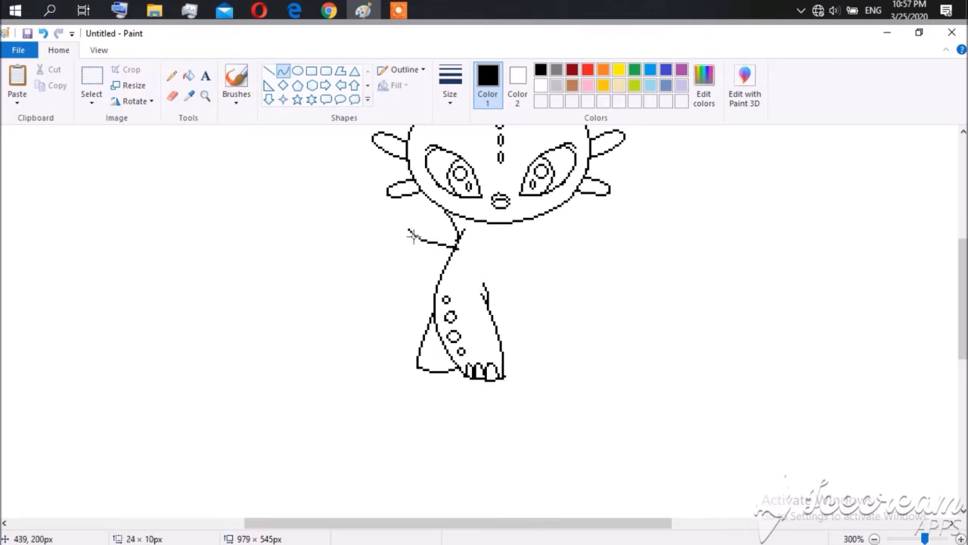
scroll(411, 320, up, 2)
drag(424, 274, 390, 312)
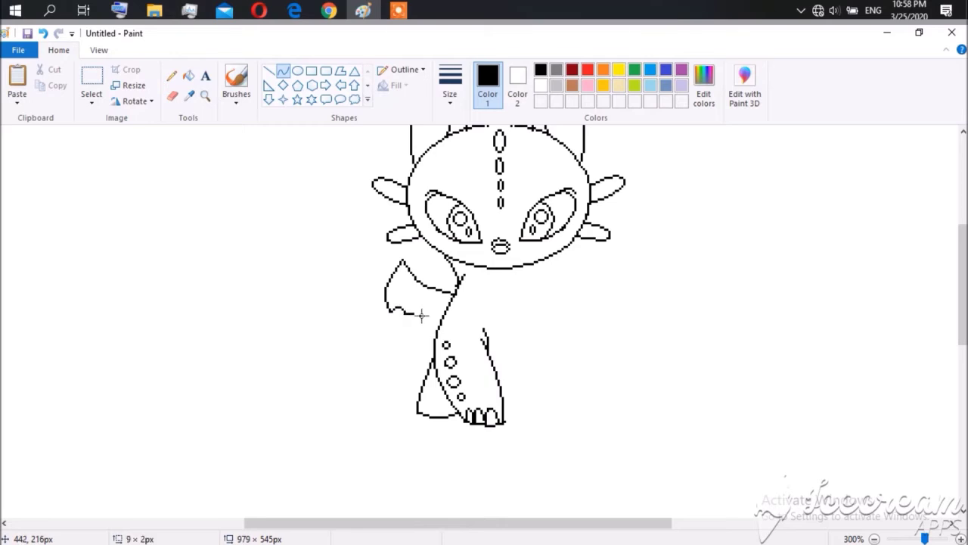
key(ctrl+z)
mouse_move(399, 261)
mouse_down()
mouse_move(385, 302)
mouse_move(393, 266)
mouse_up()
mouse_move(385, 307)
mouse_down()
mouse_move(421, 311)
mouse_move(406, 307)
mouse_move(329, 167)
mouse_up()
mouse_move(406, 266)
mouse_down()
mouse_move(341, 309)
mouse_move(388, 296)
mouse_move(424, 307)
mouse_move(404, 306)
mouse_move(412, 310)
mouse_up()
click(268, 70)
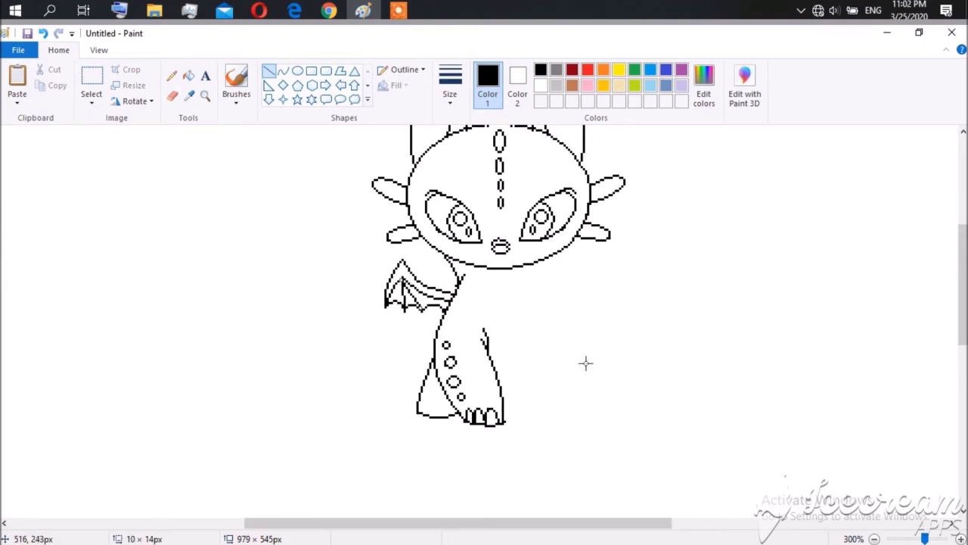
Add toes to the back foot and redraw the back leg's outer edge starting higher on the body
click(298, 70)
mouse_move(415, 410)
mouse_down()
mouse_move(428, 416)
mouse_move(428, 400)
mouse_move(435, 406)
mouse_up()
click(282, 70)
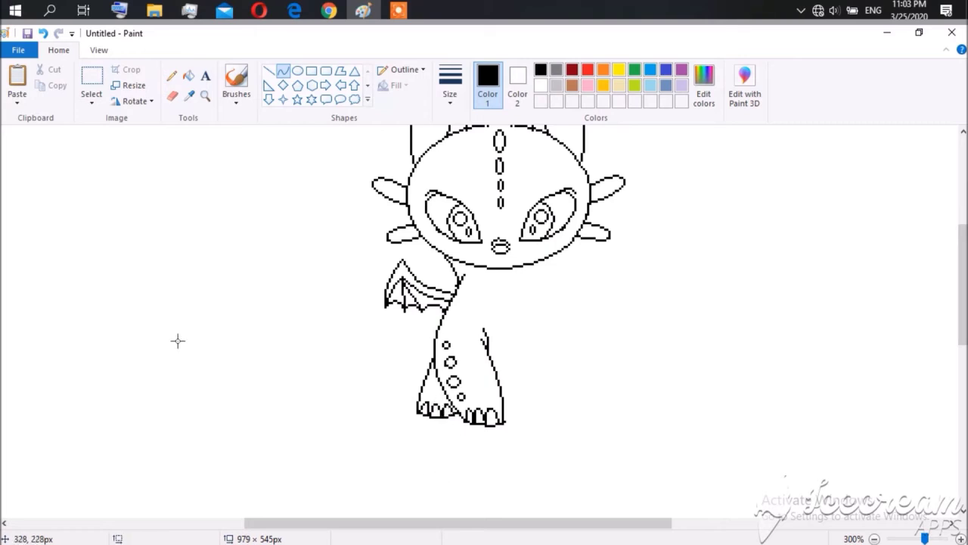
drag(440, 327, 415, 412)
drag(424, 369, 419, 371)
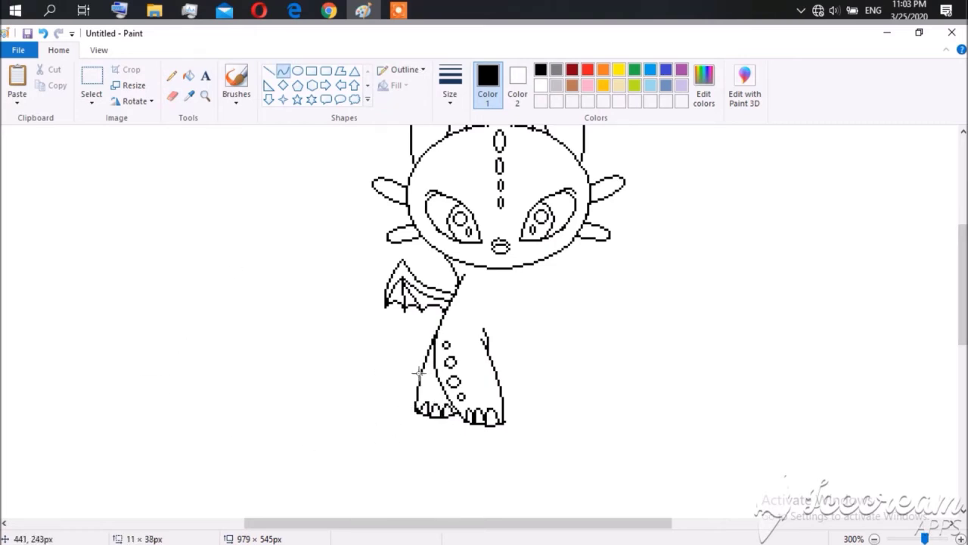
Erase the small wing beside the left shoulder
click(172, 96)
drag(393, 272, 450, 299)
key(ctrl+z)
key(ctrl+z)
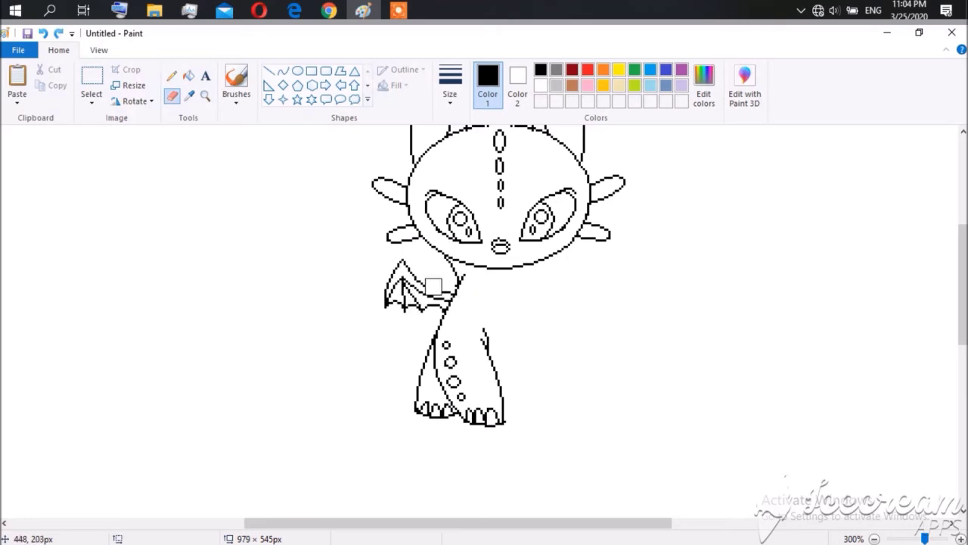
key(ctrl+y)
Draw a larger bat wing on the left shoulder with curved edges, a scalloped bottom and straight ribs
click(283, 70)
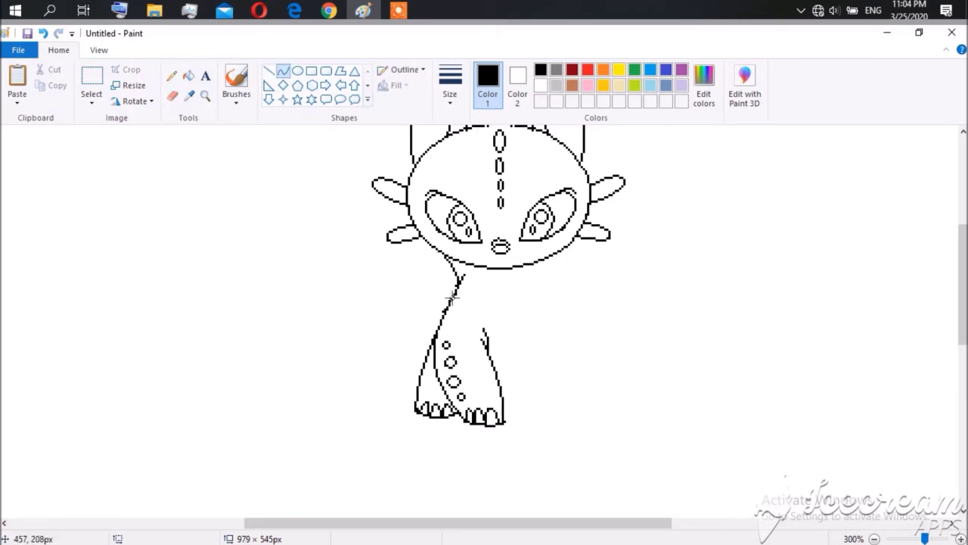
mouse_move(399, 258)
mouse_down()
mouse_move(457, 296)
mouse_move(418, 282)
mouse_move(363, 292)
mouse_move(368, 303)
mouse_move(359, 296)
mouse_move(404, 323)
mouse_move(425, 313)
mouse_move(410, 327)
mouse_move(436, 330)
mouse_move(399, 272)
mouse_move(421, 294)
mouse_move(366, 300)
mouse_move(375, 273)
mouse_move(387, 277)
mouse_move(384, 317)
mouse_up()
key(ctrl+z)
click(436, 330)
click(269, 70)
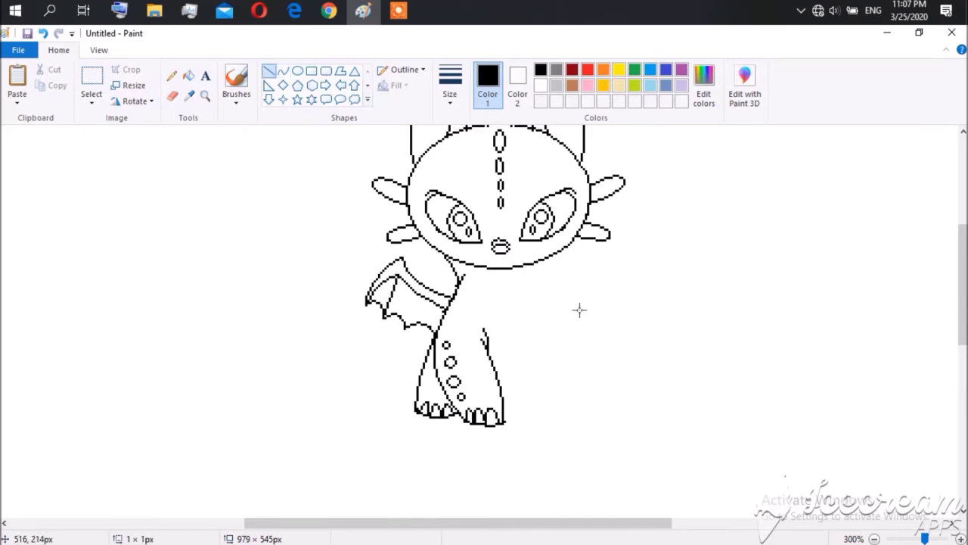
drag(397, 275, 406, 325)
Select the left wing, body side and legs with a free-form selection and place a horizontally flipped copy as the right half
click(92, 77)
click(87, 103)
click(137, 151)
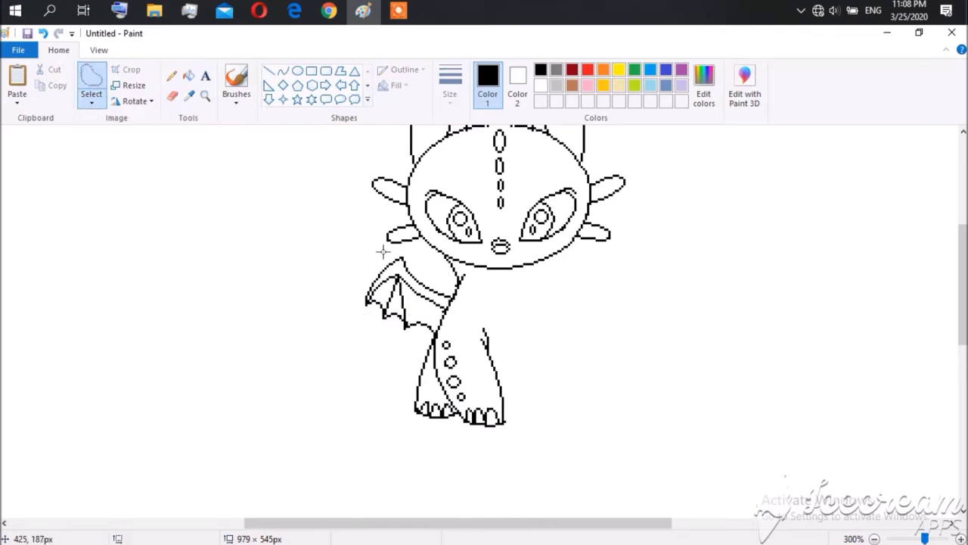
mouse_move(380, 250)
mouse_down()
mouse_move(451, 272)
mouse_move(493, 304)
mouse_move(511, 414)
mouse_move(408, 371)
mouse_move(382, 253)
mouse_up()
click(432, 242)
right_click(443, 306)
click(475, 331)
key(ctrl+v)
right_click(109, 225)
click(256, 410)
drag(151, 299, 650, 416)
click(351, 221)
Repair the gap in the chin outline and draw the right neck curve down to the shoulder
click(172, 76)
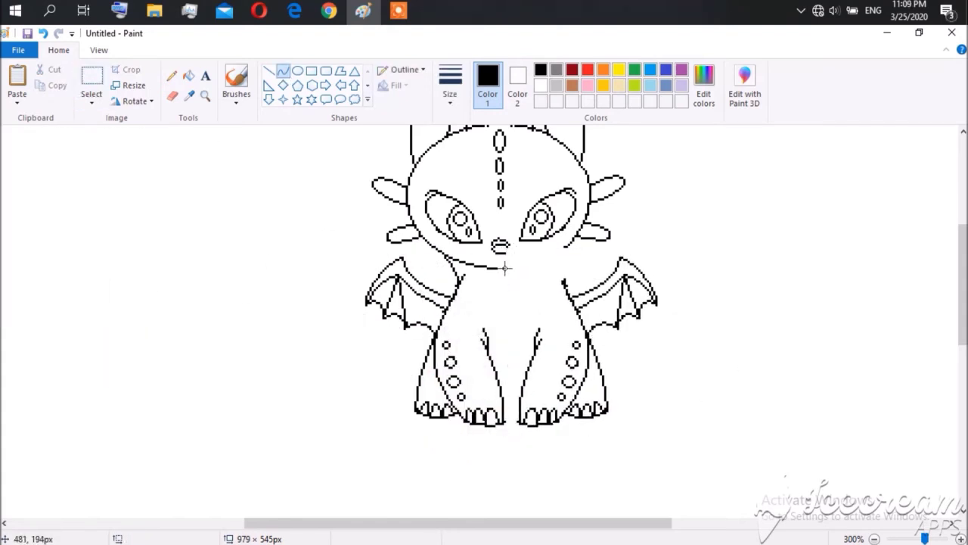
drag(505, 266, 566, 246)
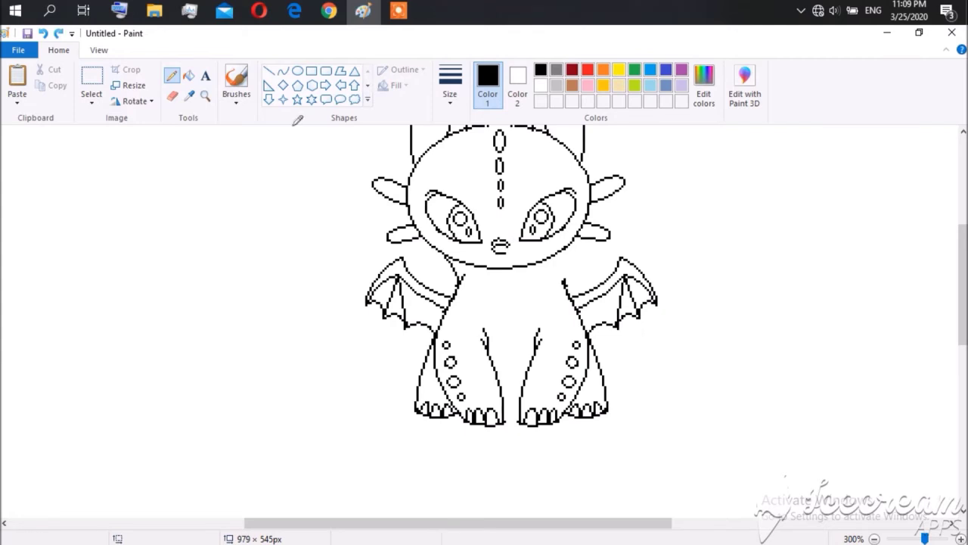
click(450, 83)
click(480, 147)
click(283, 71)
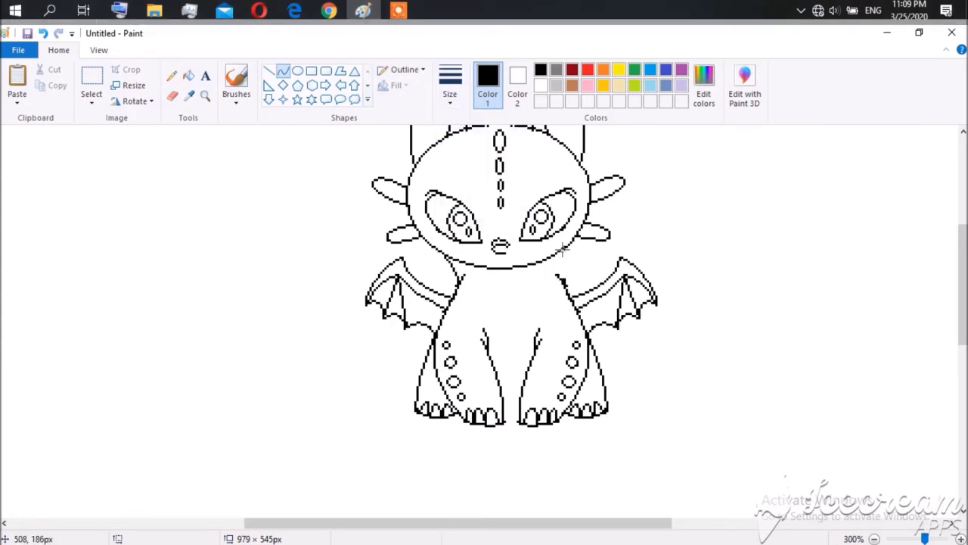
drag(566, 246, 552, 270)
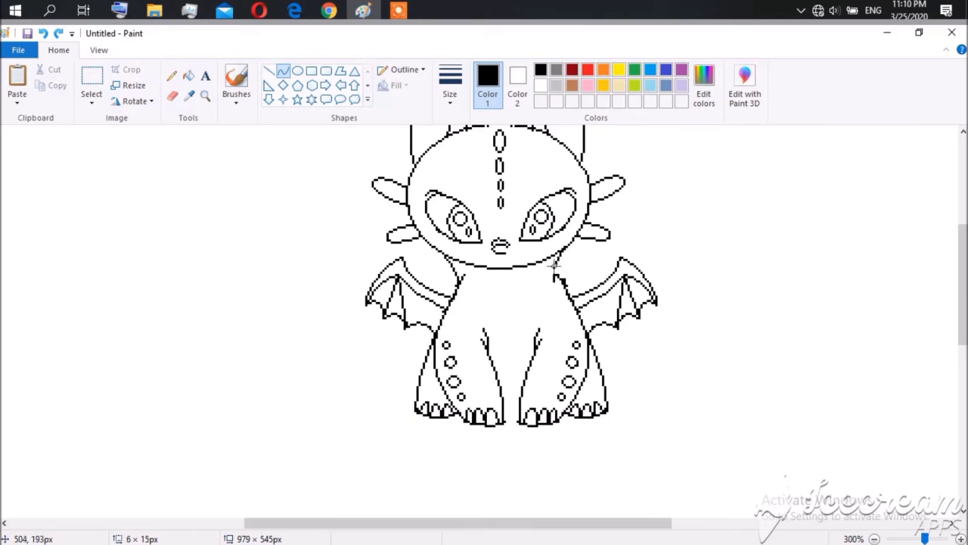
click(172, 96)
click(171, 76)
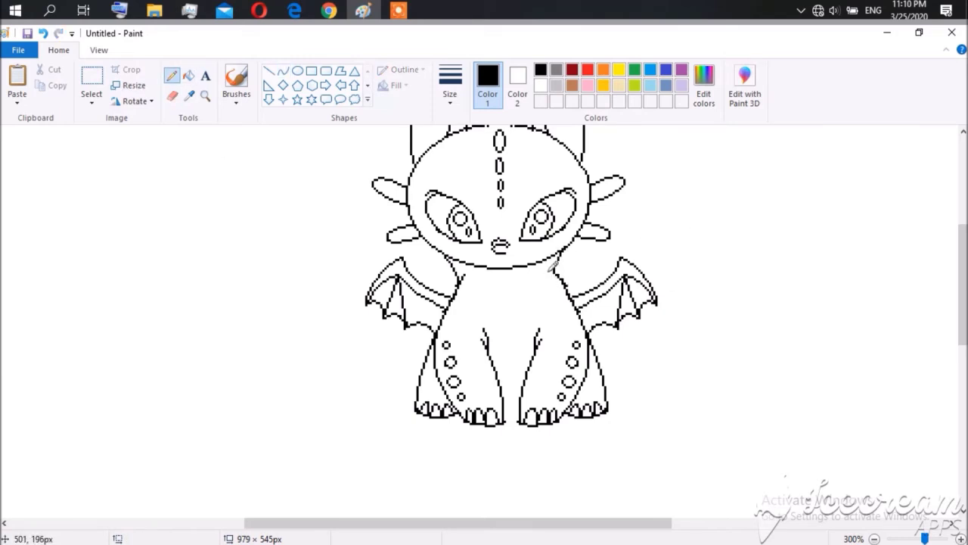
Erase the damaged nose and redraw it as a small oval
scroll(529, 303, up, 1)
click(173, 95)
mouse_move(493, 255)
mouse_down()
mouse_move(509, 266)
mouse_move(494, 258)
mouse_move(501, 248)
mouse_up()
click(297, 71)
Draw two short mouth curves on either side below the nose
click(282, 70)
click(491, 269)
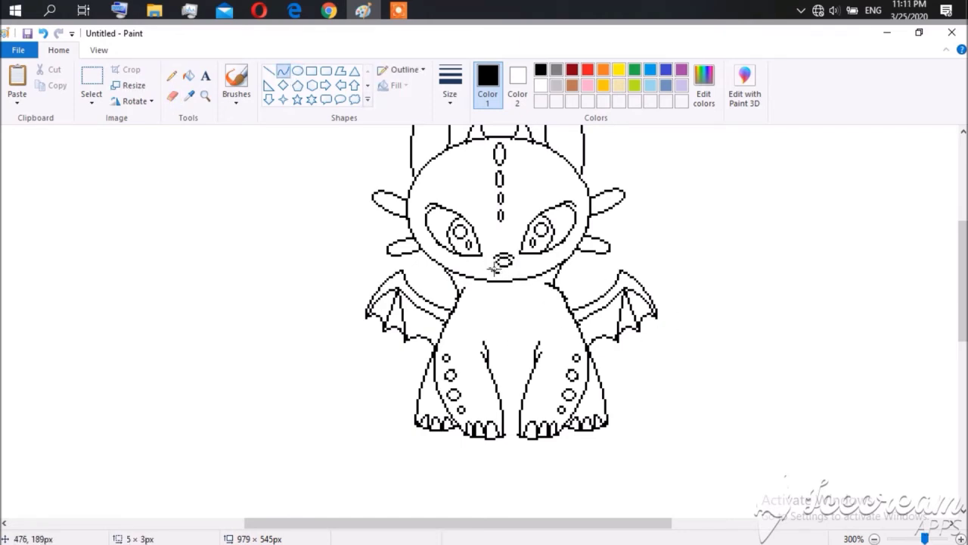
click(493, 268)
click(513, 273)
Mix a custom dark gray and fill the head with it
scroll(771, 316, up, 1)
click(556, 68)
click(189, 76)
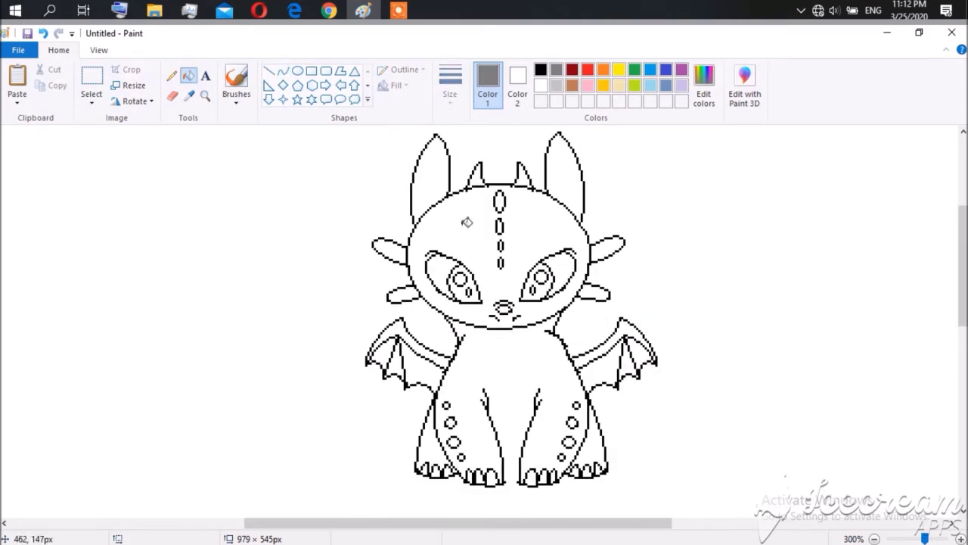
click(467, 221)
click(704, 83)
click(345, 389)
click(500, 219)
Try to fill the body with the dark gray
click(506, 364)
key(ctrl+z)
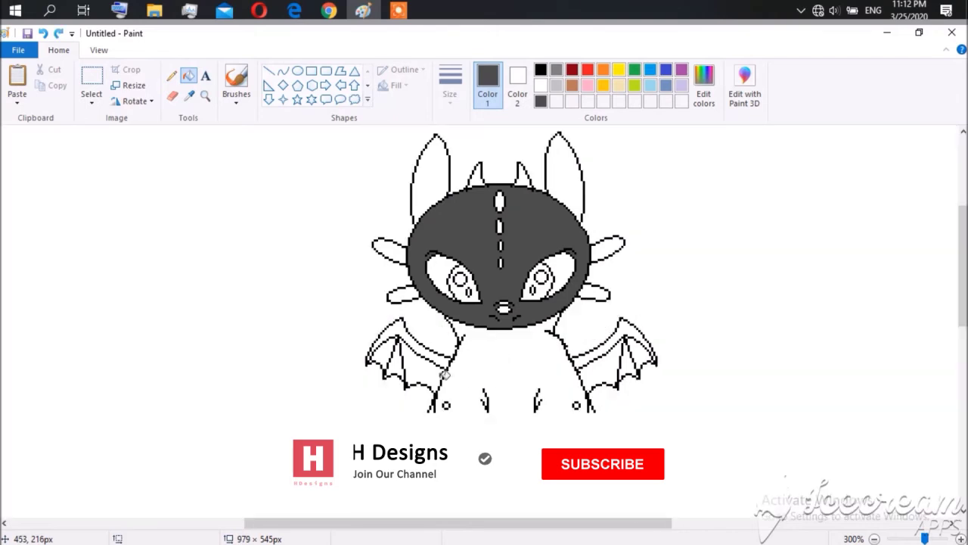
click(548, 371)
key(ctrl+z)
Close the gaps in the neck, body and leg outlines with black pencil strokes
click(172, 75)
click(540, 68)
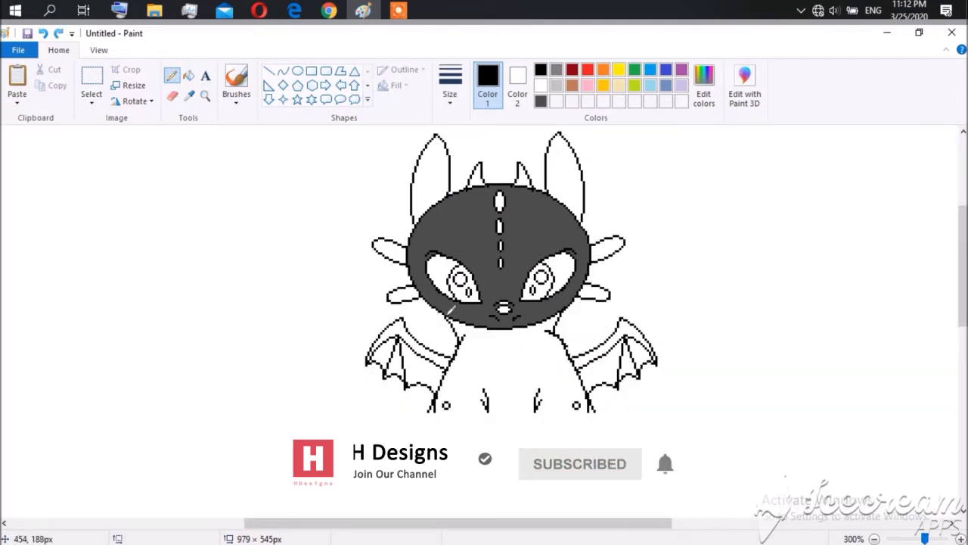
mouse_move(569, 342)
mouse_down()
mouse_move(574, 465)
mouse_move(428, 468)
mouse_up()
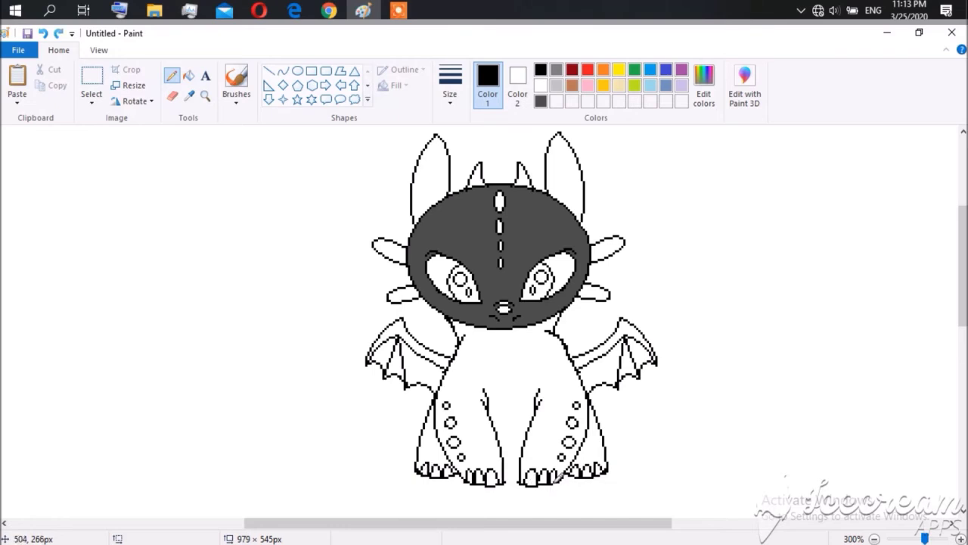
Join the two front feet with a short black line to close the bottom of the belly
click(283, 70)
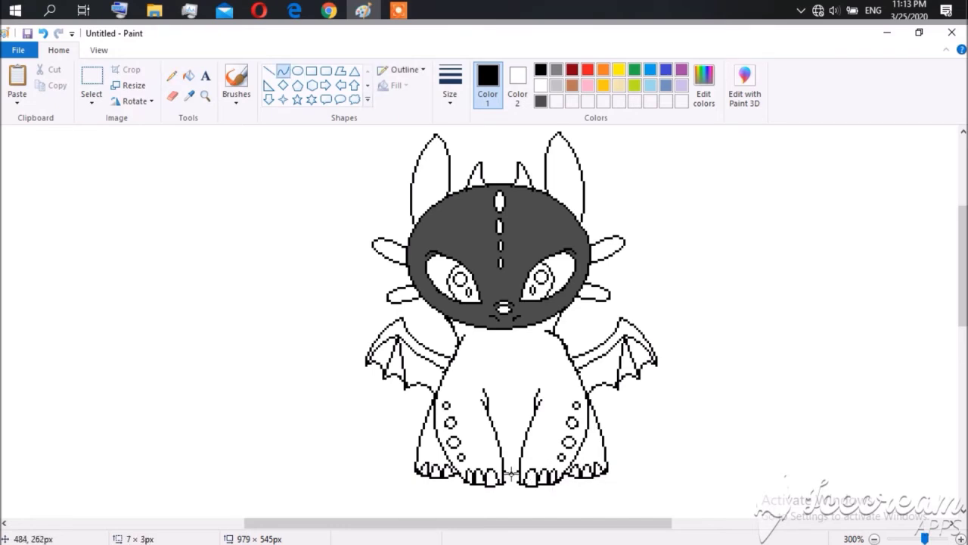
click(269, 70)
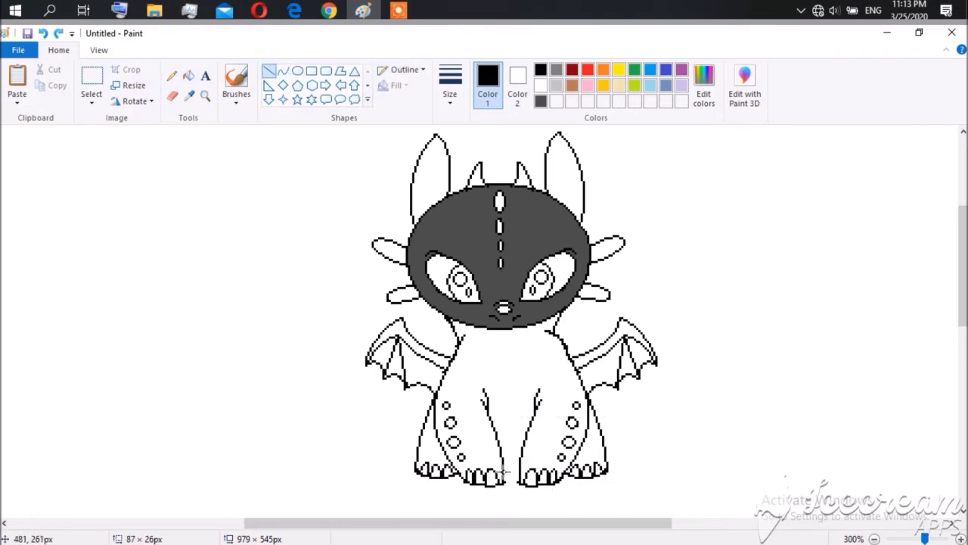
click(189, 77)
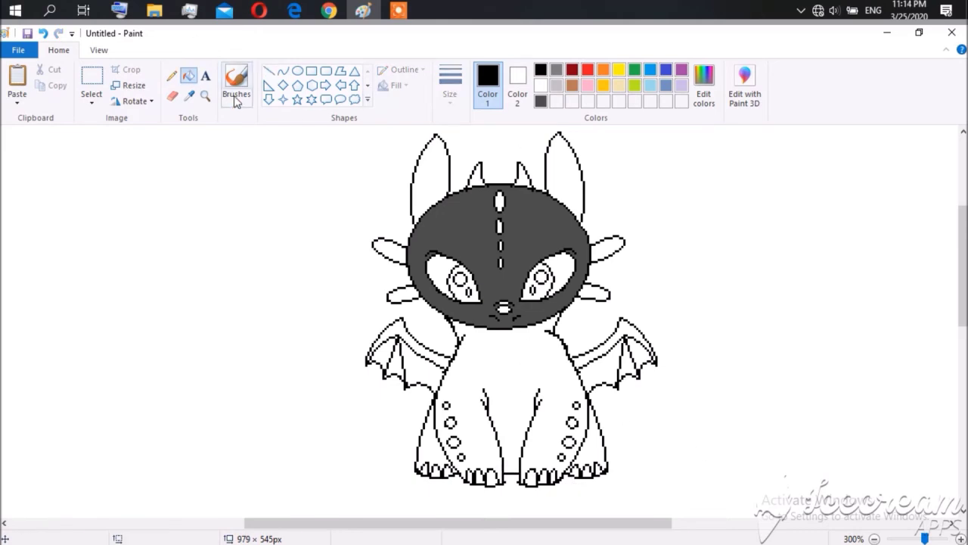
Draw an arched dark gray curve across the chest between the wings and fill the neck area above it
click(283, 70)
click(540, 100)
drag(451, 361, 557, 358)
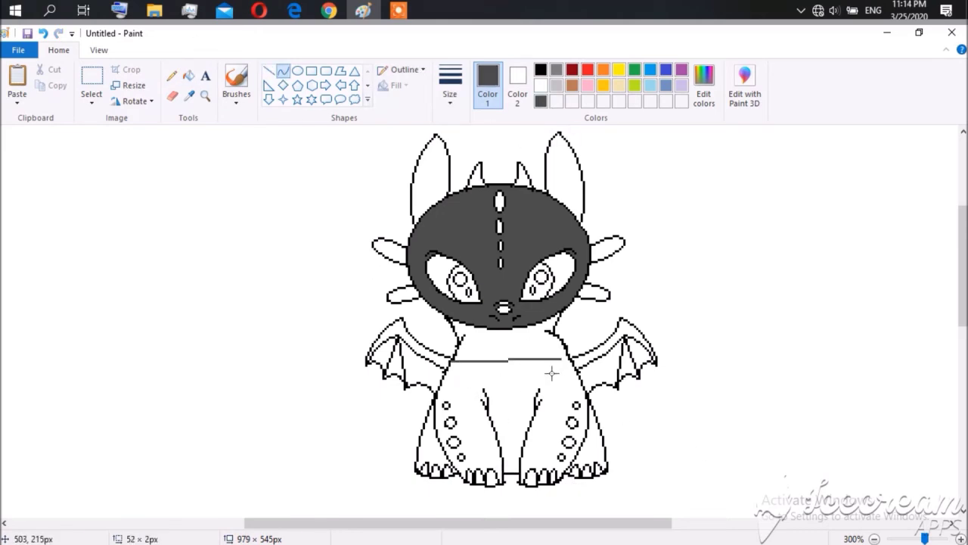
drag(503, 370, 522, 333)
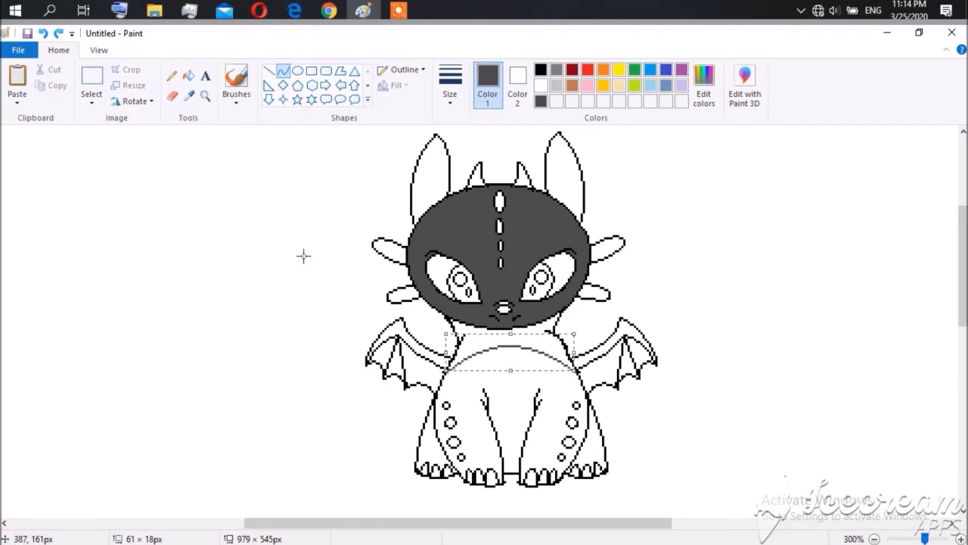
click(189, 76)
click(465, 339)
Draw dark gray curves between and along the insides of the front legs and fill the enclosed areas with dark gray
click(283, 70)
mouse_move(484, 399)
mouse_down()
mouse_move(495, 473)
mouse_move(493, 427)
mouse_move(536, 410)
mouse_move(512, 446)
mouse_up()
mouse_move(537, 411)
mouse_down()
mouse_move(526, 473)
mouse_move(530, 445)
mouse_up()
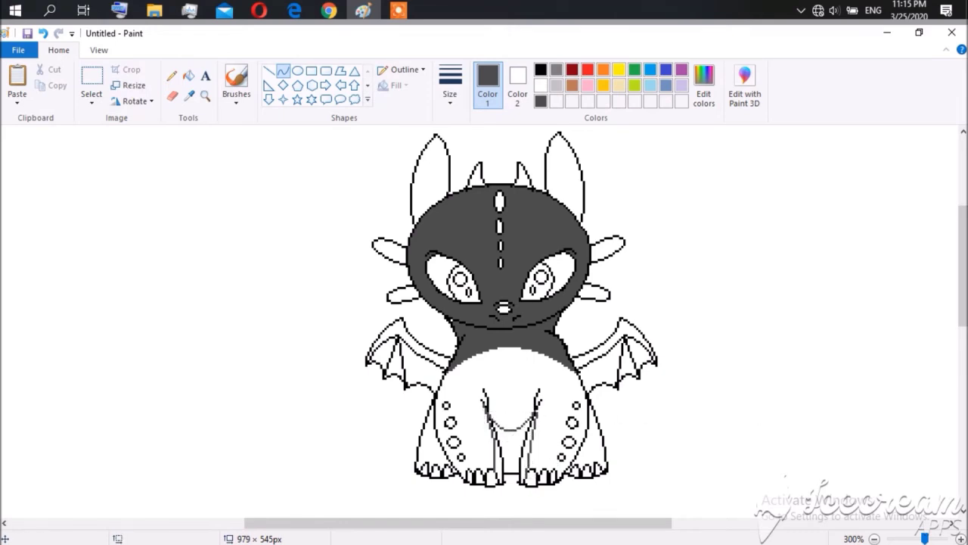
click(188, 76)
click(512, 454)
click(531, 453)
click(499, 457)
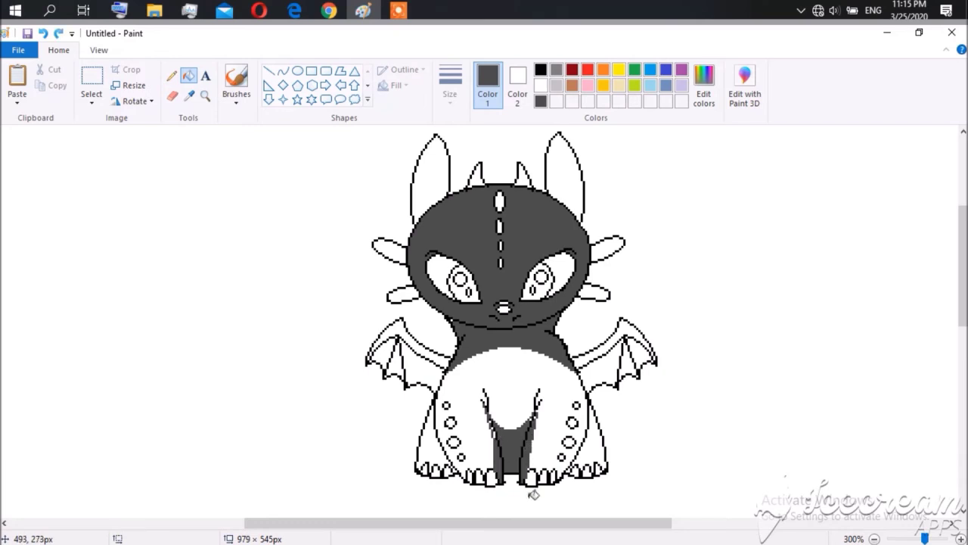
Fill both hind legs and the upper arms of both wings with dark gray
click(595, 442)
click(413, 435)
click(631, 323)
click(405, 333)
Draw a dark gray curve just inside the outer edge of each ear and fill each ear's inner part
click(282, 71)
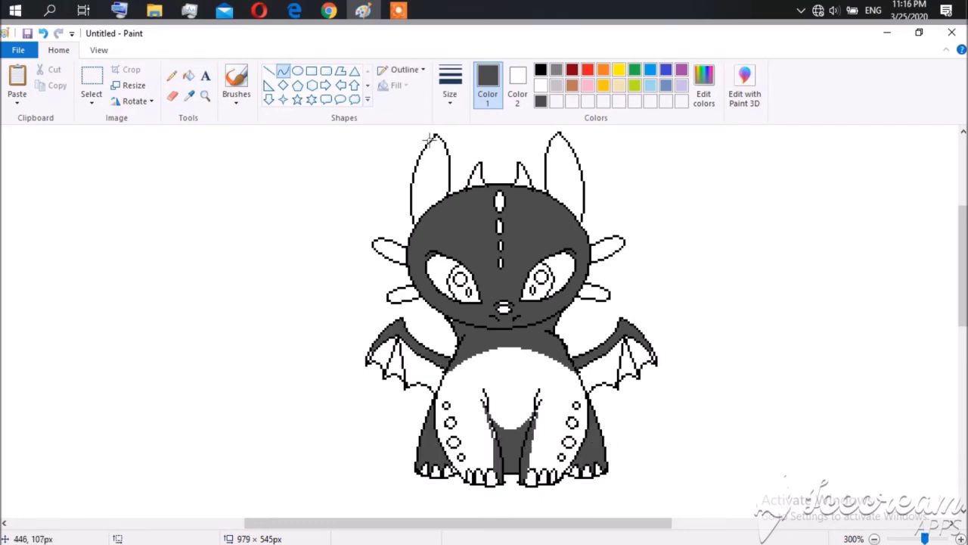
drag(429, 138, 421, 214)
click(172, 96)
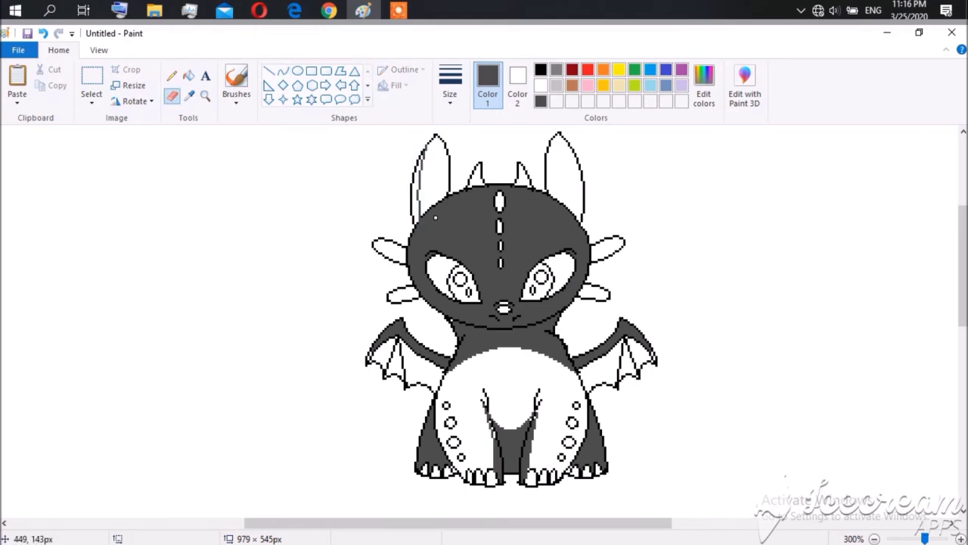
click(188, 76)
click(436, 178)
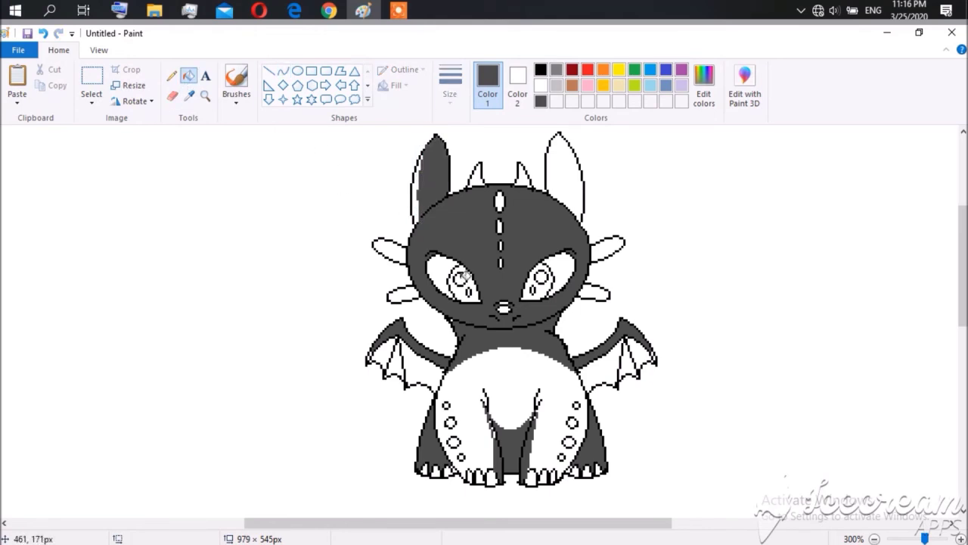
click(283, 70)
drag(564, 137, 578, 216)
click(188, 76)
click(563, 182)
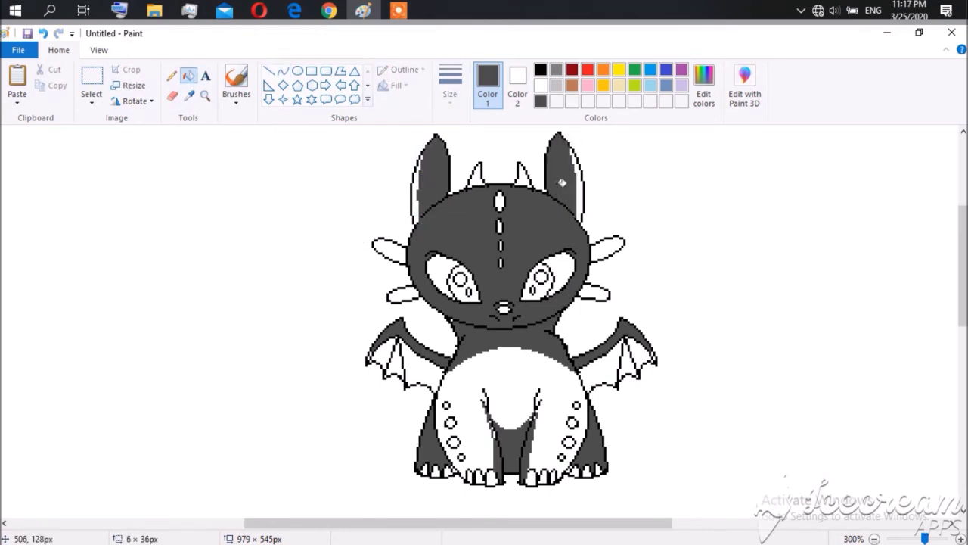
Draw a dark gray shading curve through each of the two right cheek fins and fill the part below it
click(283, 71)
drag(589, 253, 618, 238)
click(188, 76)
click(605, 248)
click(283, 70)
drag(583, 290, 609, 293)
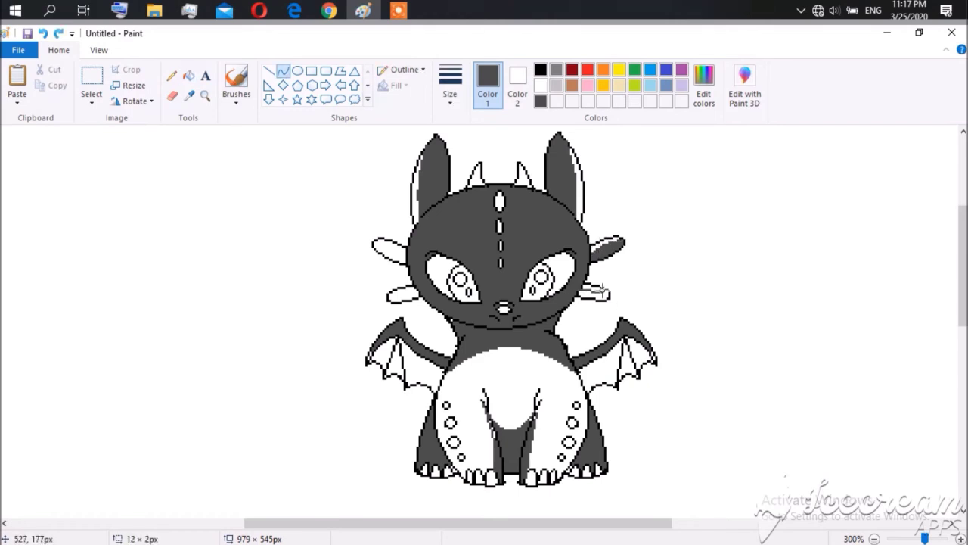
click(188, 76)
click(597, 295)
Draw a dark gray shading curve through each of the two left cheek fins and fill the part below it
click(282, 70)
drag(379, 236, 409, 253)
drag(393, 293, 424, 290)
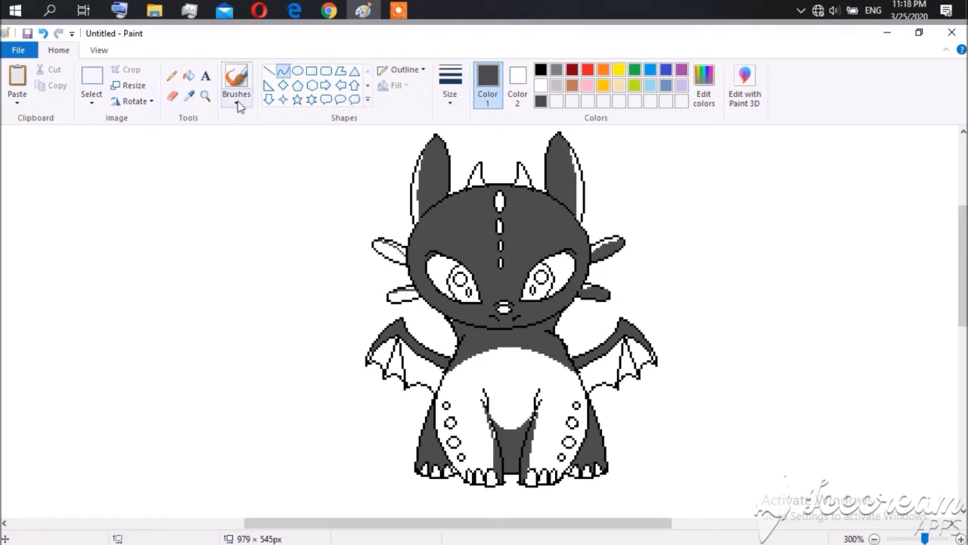
click(188, 76)
click(389, 246)
click(401, 294)
Fill the round spots on both sides of the body with dark gray
click(446, 404)
click(450, 422)
click(453, 441)
click(572, 421)
click(569, 441)
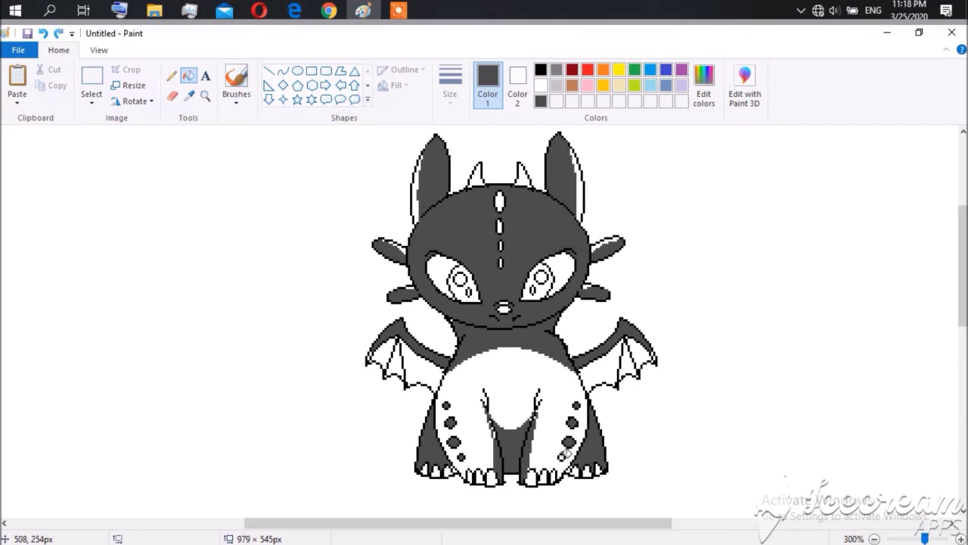
Draw four small black oval outlines as spots inside each ear
click(297, 70)
click(540, 70)
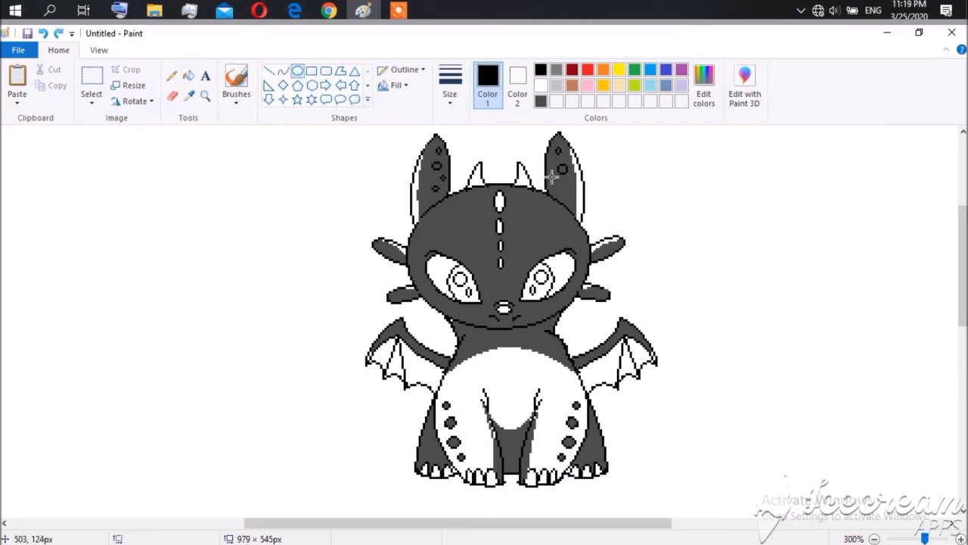
drag(552, 176, 568, 189)
Fill the pupils of both eyes with black and the irises with lime green
click(189, 75)
click(467, 289)
click(536, 289)
click(634, 84)
click(441, 269)
click(562, 269)
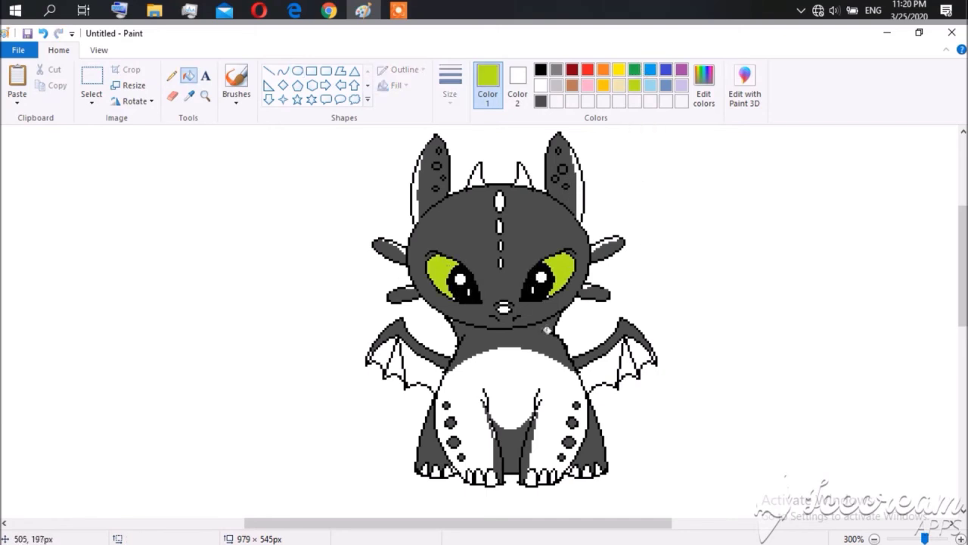
Fill the belly and the outer edges of both ears with medium gray
click(556, 70)
click(521, 370)
click(417, 193)
click(581, 190)
Fill the membranes of both wings and several claws with medium gray
click(594, 364)
click(620, 356)
click(639, 363)
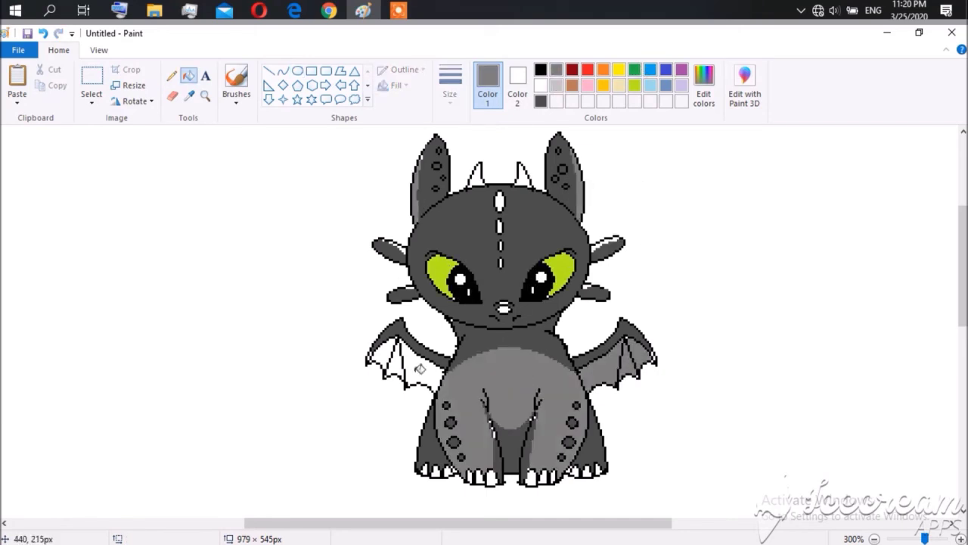
click(420, 368)
click(394, 360)
click(429, 478)
click(451, 470)
click(489, 476)
click(532, 476)
Fill the claws on all four feet with light gray
click(488, 477)
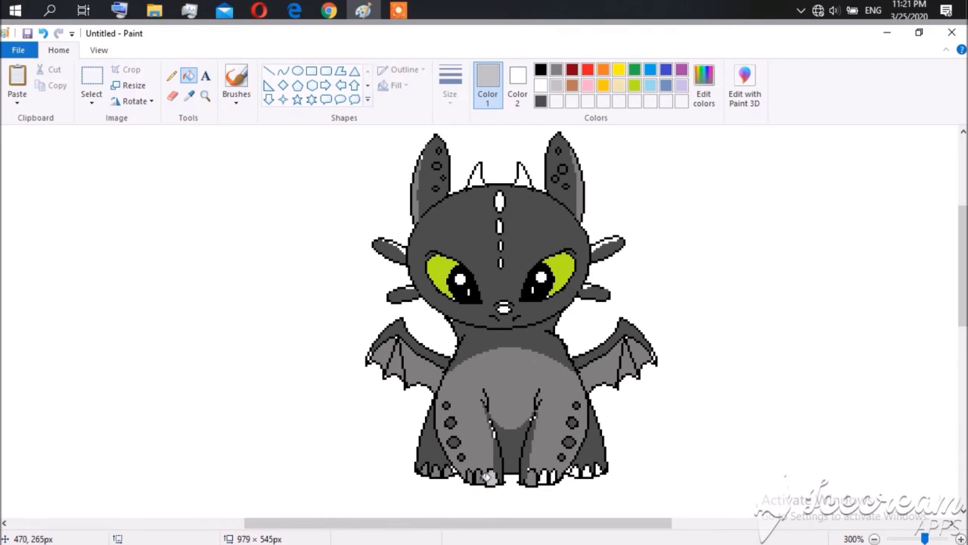
click(444, 472)
click(535, 476)
click(557, 475)
Fill the wing membranes, the outer ear edges and the upper cheek fin highlights with light gray
click(599, 369)
click(634, 355)
click(419, 367)
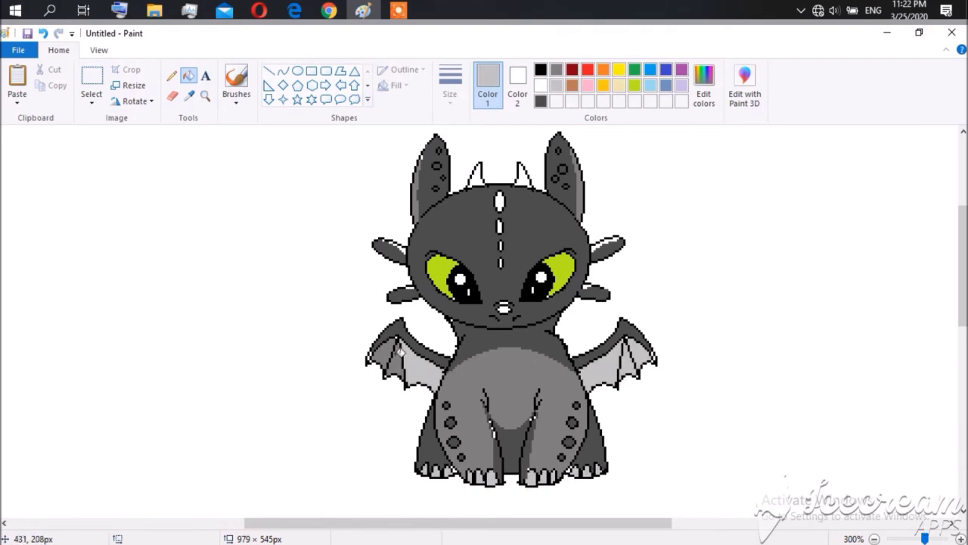
click(384, 356)
click(418, 189)
click(577, 190)
click(605, 243)
Fill the forehead ovals and both horns with dark gray
click(540, 101)
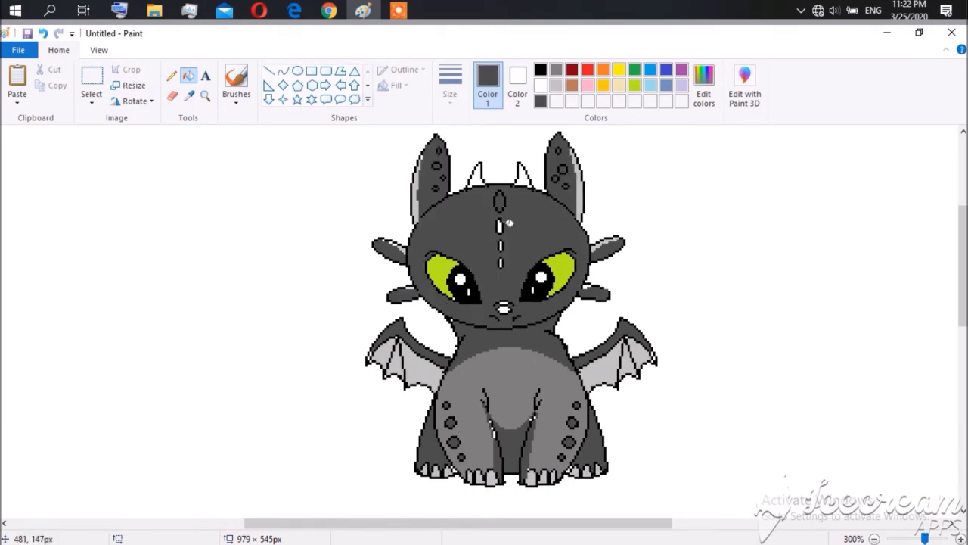
click(500, 226)
click(476, 176)
click(523, 177)
scroll(496, 136, up, 1)
click(500, 306)
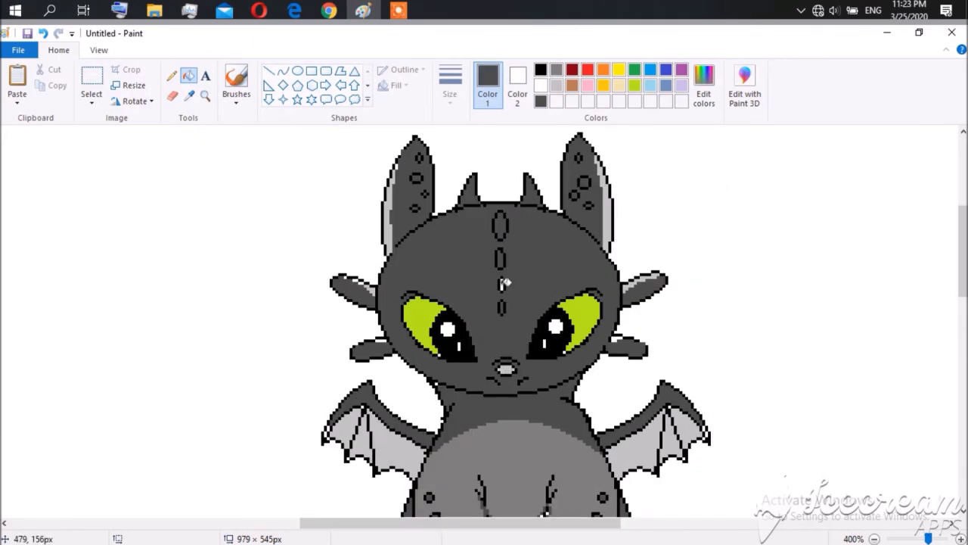
click(501, 285)
Try to fill the highlight on the lower left cheek fin with light gray, and undo the fill
click(554, 84)
click(385, 335)
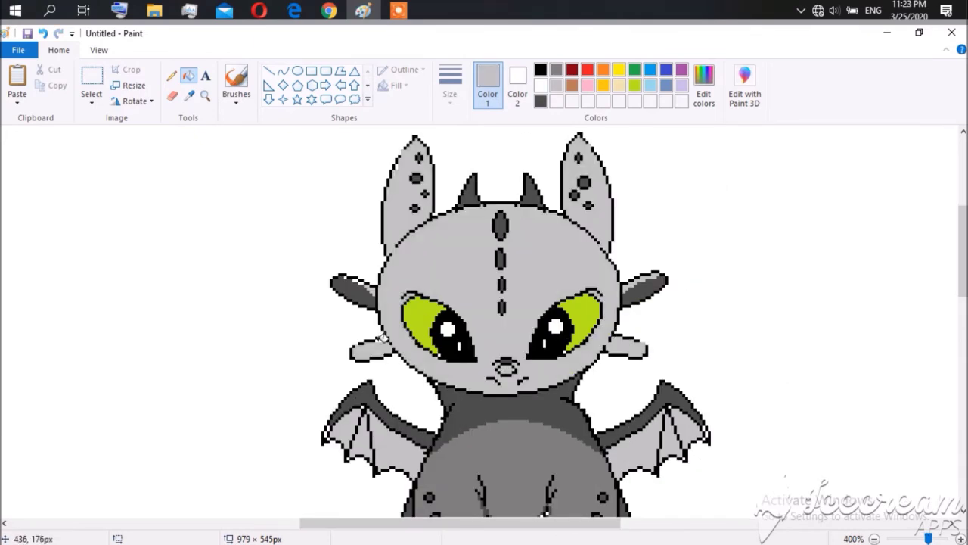
key(ctrl+z)
Draw a curve across each iris in a custom light lime green and fill the part below it
scroll(476, 393, up, 1)
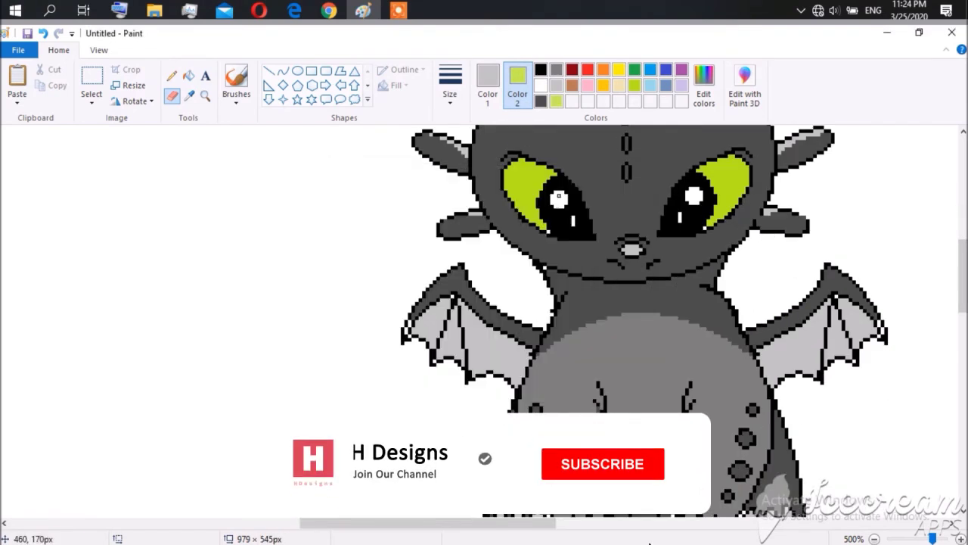
click(188, 75)
click(487, 83)
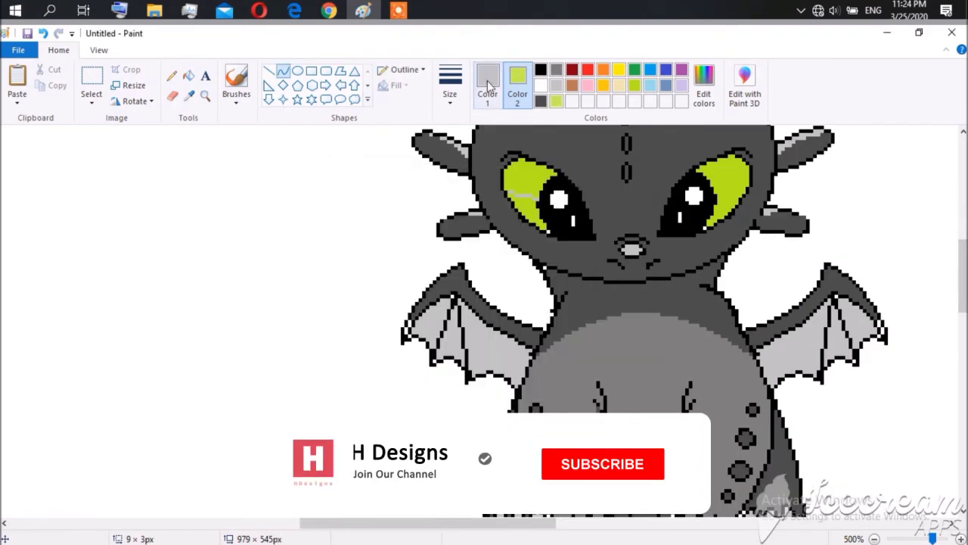
click(555, 101)
Cover the white gaps beside the front legs with dark gray and trim stray outline pixels around the wings with white
click(173, 96)
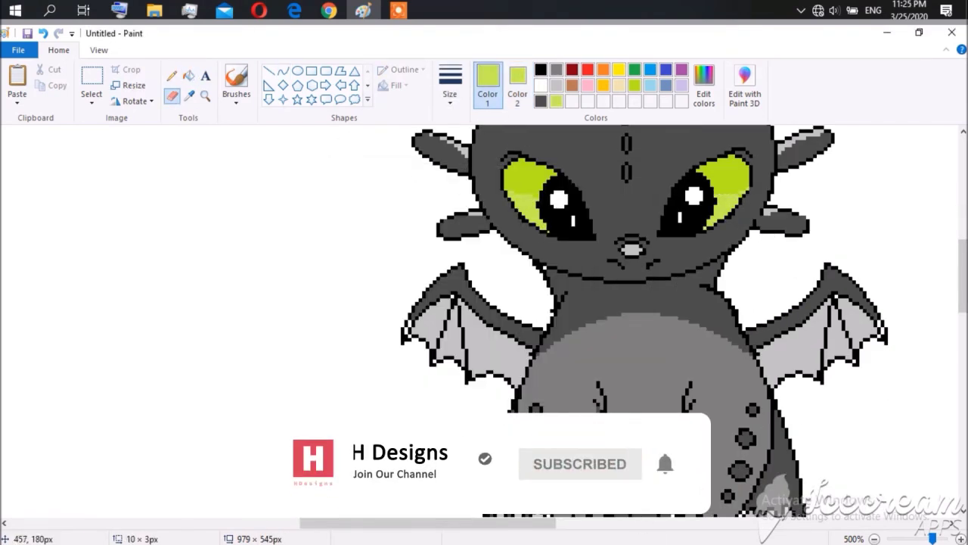
scroll(549, 231, down, 3)
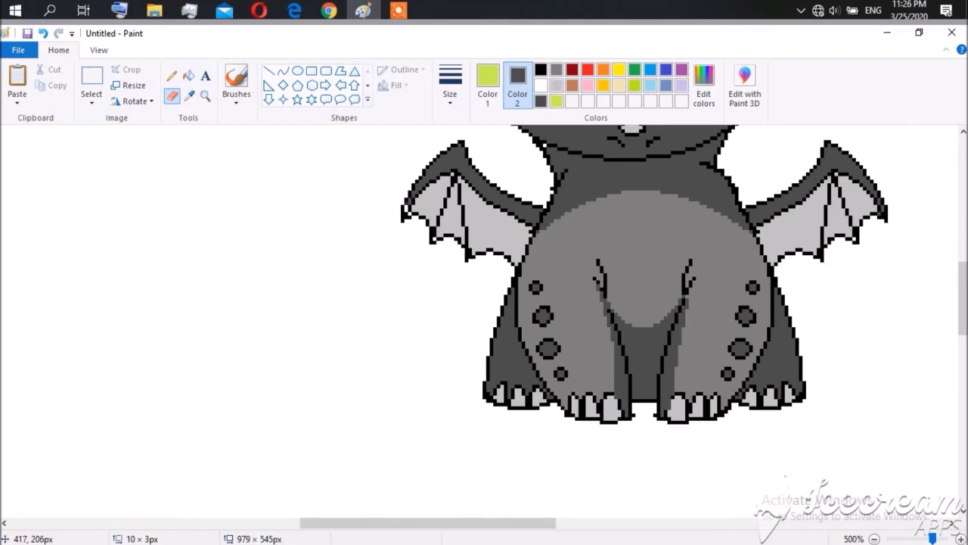
scroll(548, 227, up, 1)
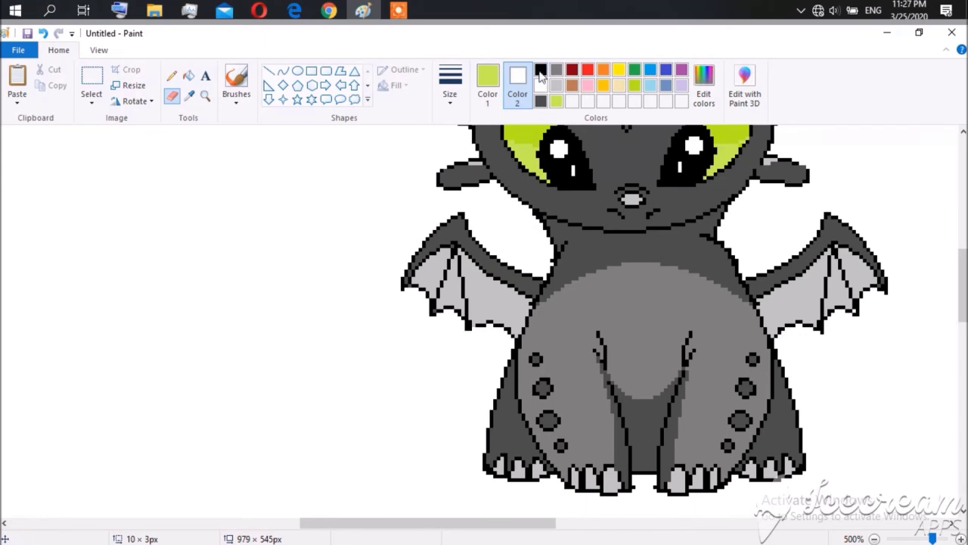
click(540, 85)
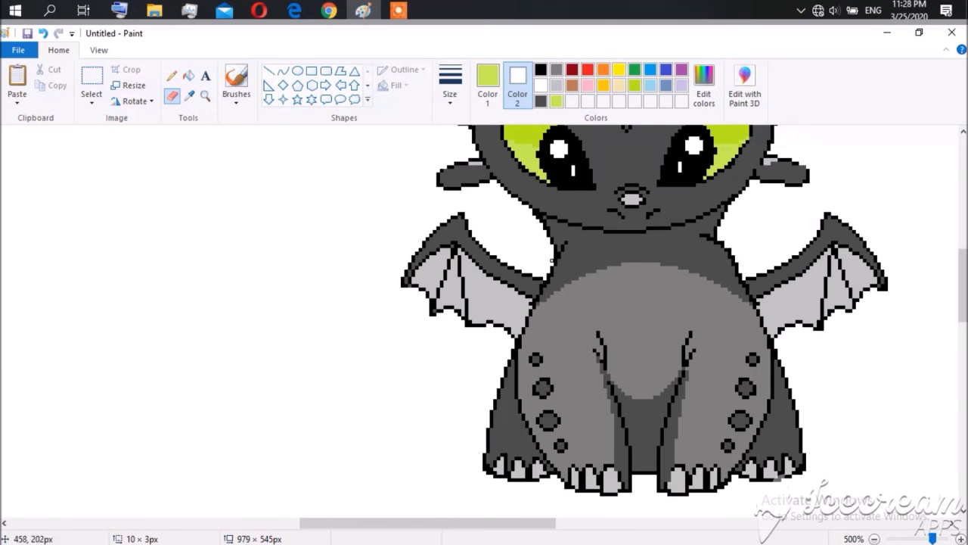
drag(963, 285, 966, 254)
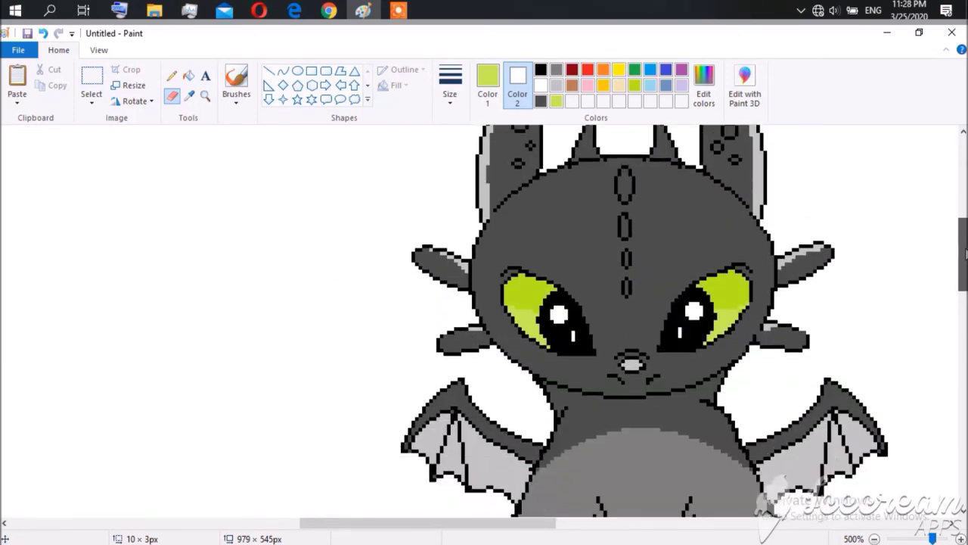
scroll(966, 253, down, 5)
Mix a custom bright green starting from the lime green
click(875, 538)
click(875, 539)
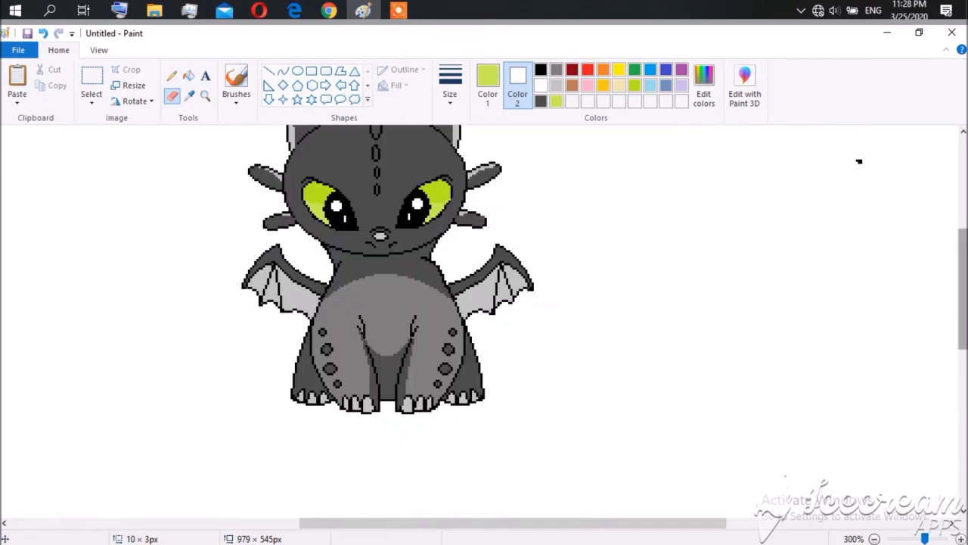
double_click(557, 100)
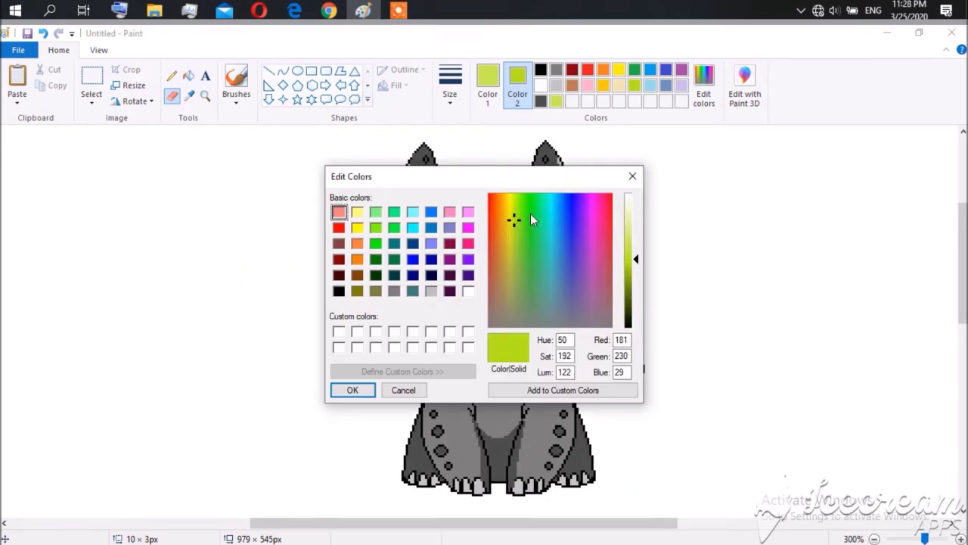
click(525, 201)
click(353, 389)
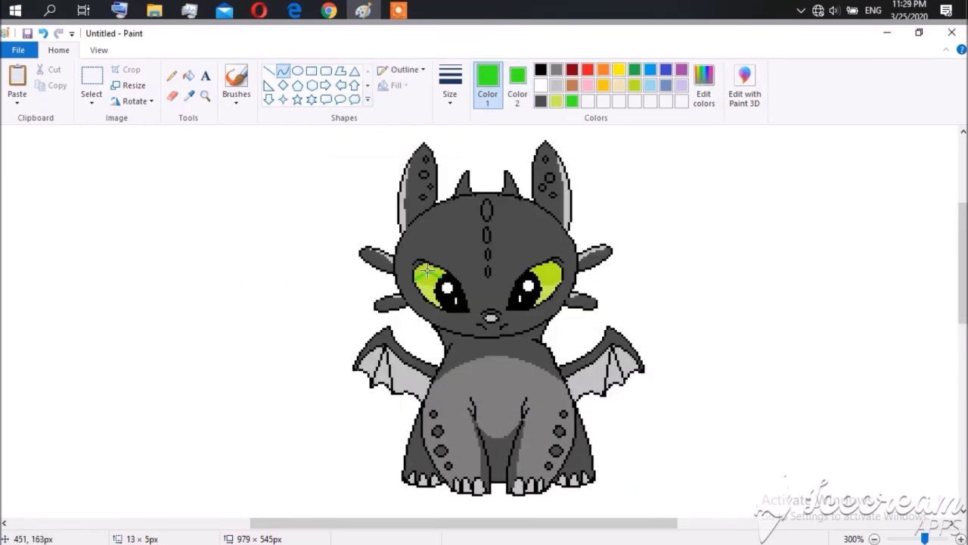
Draw a bright green curve across the upper part of each iris and fill the area above it
click(188, 76)
click(425, 271)
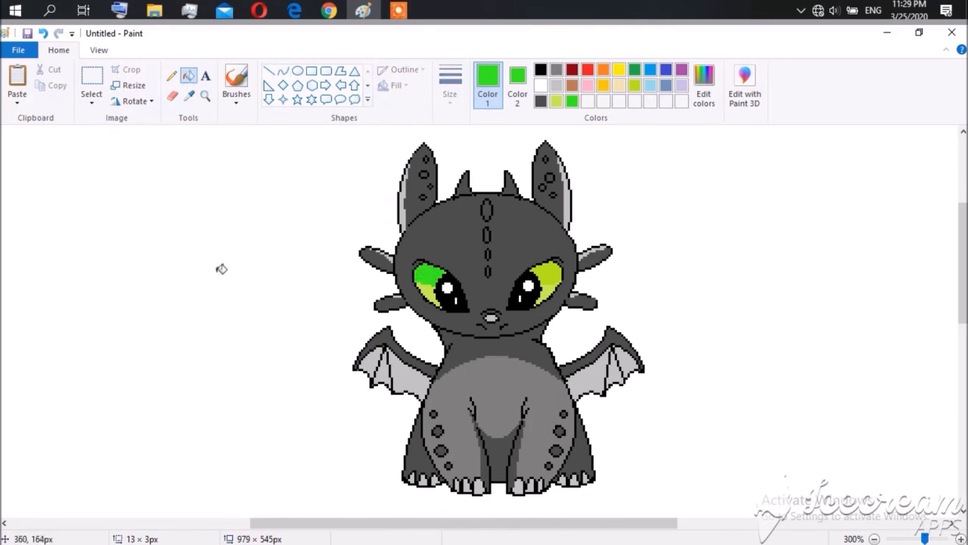
click(283, 70)
drag(535, 280, 571, 283)
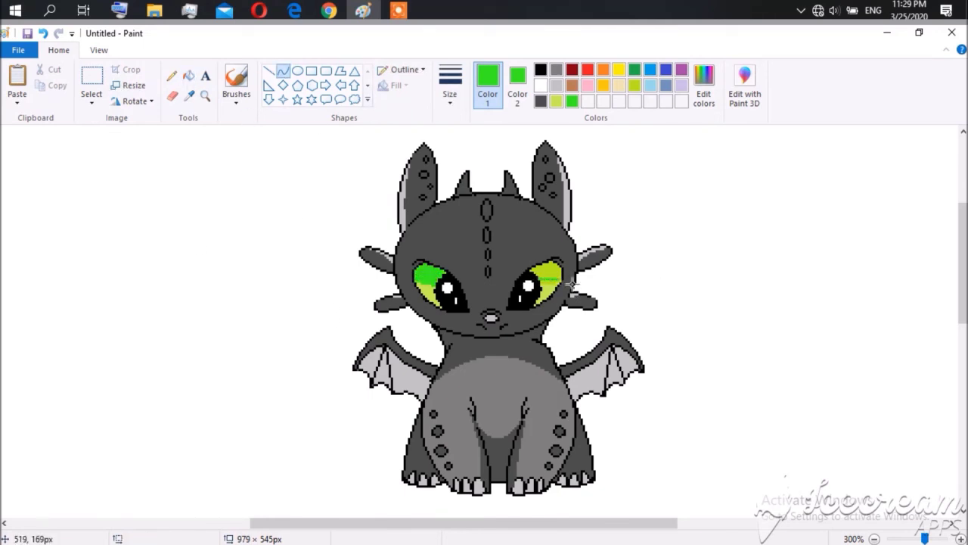
click(188, 75)
click(539, 270)
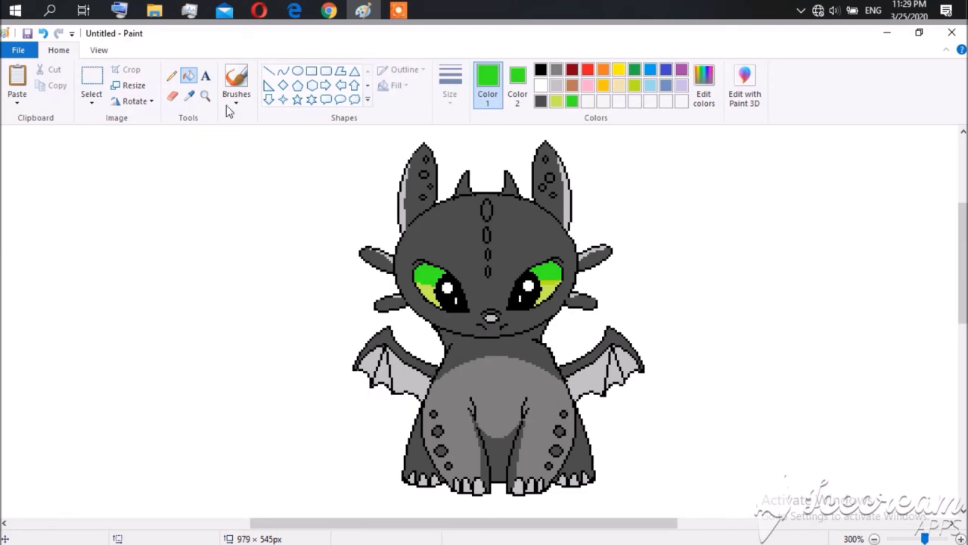
Retouch the edge of the bright green band in the right eye with lime green using the Eraser
click(634, 84)
click(172, 96)
click(517, 83)
click(634, 84)
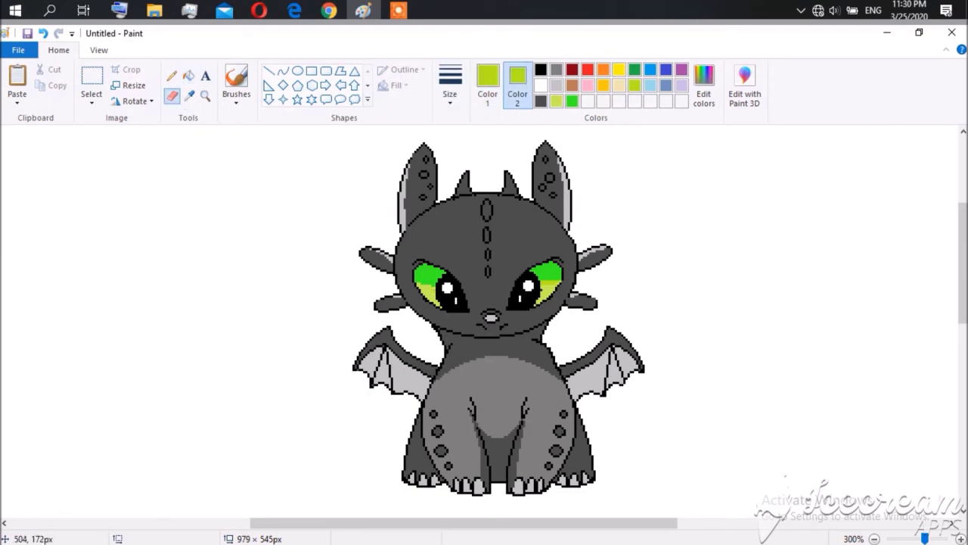
Reshape the small highlights in both pupils into dots with white and black
click(541, 85)
click(540, 69)
click(541, 85)
click(540, 70)
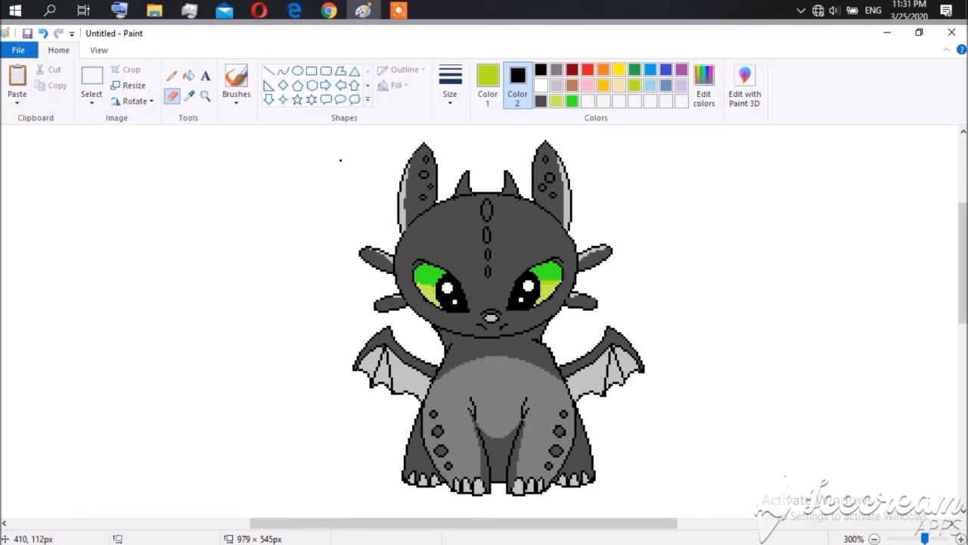